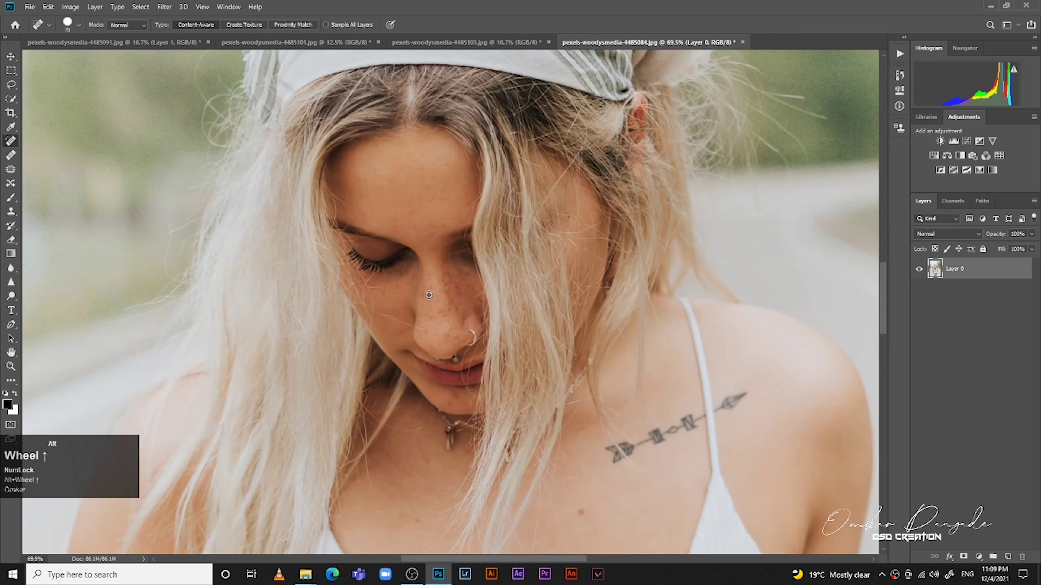
- Remove the blemishes on the nose and the small mole on the chest with the Spot Healing Brush
left_click(457, 292)
left_click(444, 341)
left_click(581, 513)
- Heal the remaining small blemishes across the forehead with the Spot Healing Brush
mouse_move(552, 518)
left_mouse_down()
mouse_move(539, 319)
mouse_move(406, 316)
mouse_move(642, 358)
mouse_move(578, 360)
left_mouse_up()
left_click_drag(513, 313, 488, 393)
left_click(427, 133)
left_click(465, 158)
left_click(465, 178)
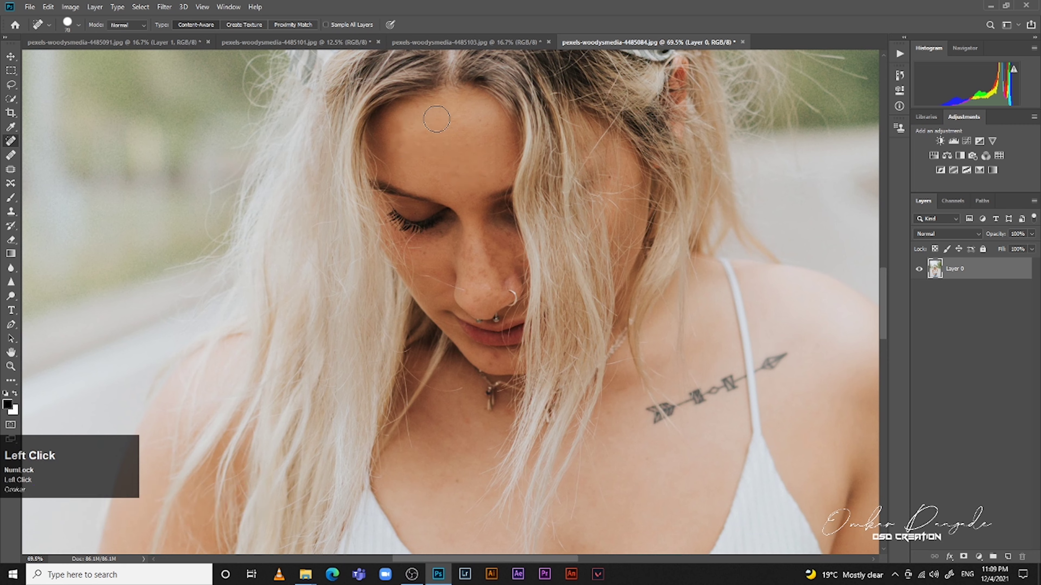
left_click(493, 124)
left_click(490, 160)
left_click(458, 177)
key("ctrl+0")
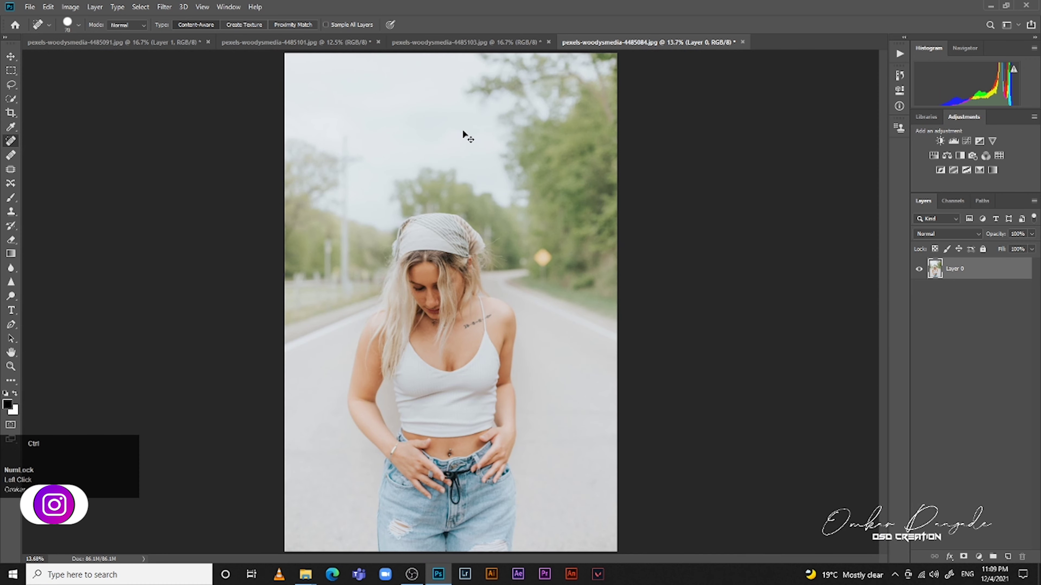
- Create an inverted copy of Layer 0 with the Vivid Light blend mode
key("ctrl+j")
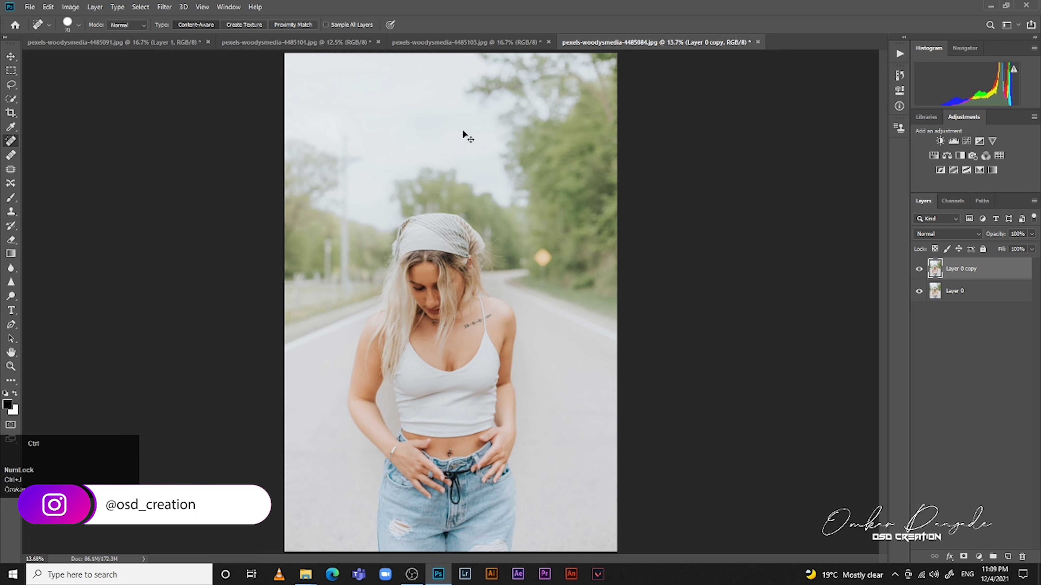
key("ctrl+i")
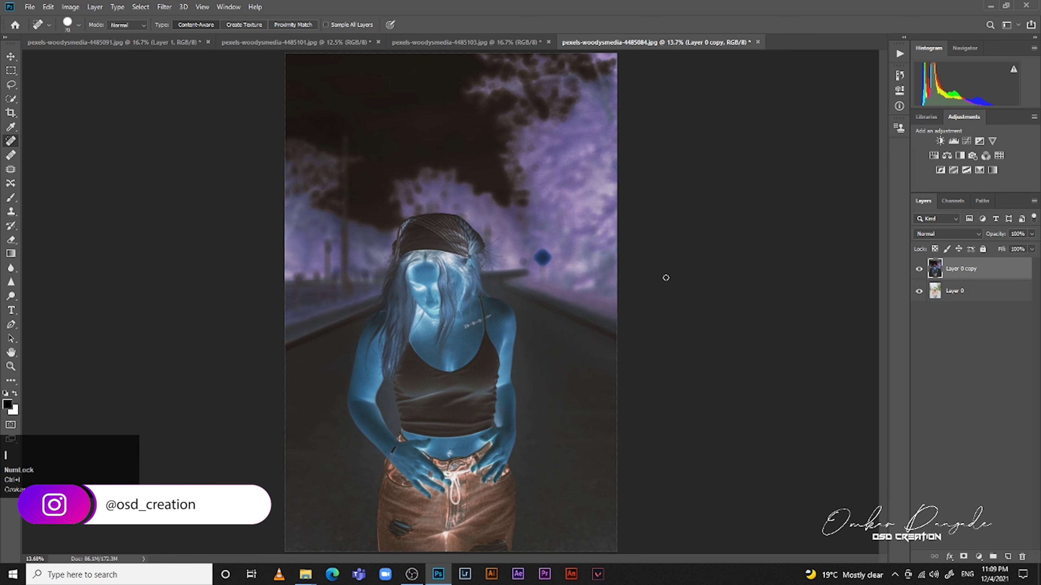
left_click(943, 233)
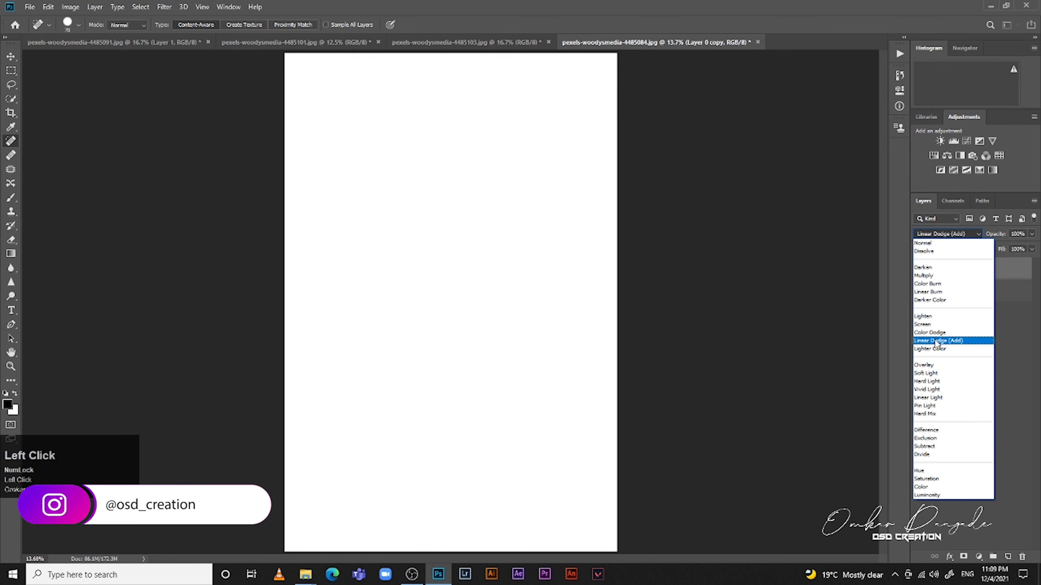
left_click(930, 391)
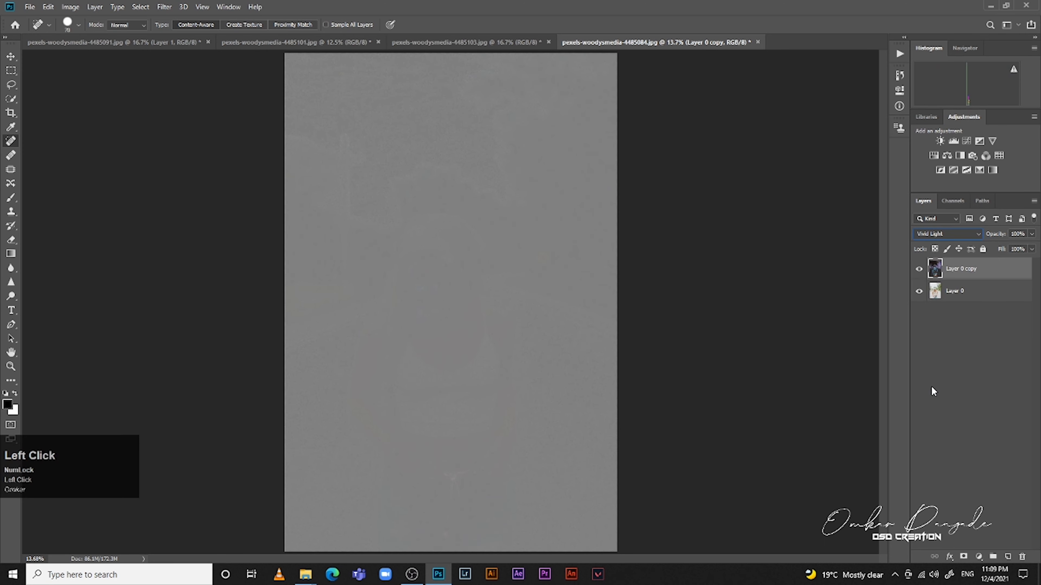
- Apply a High Pass filter with a 9.0 pixel radius to Layer 0 copy
left_click(164, 7)
mouse_move(229, 222)
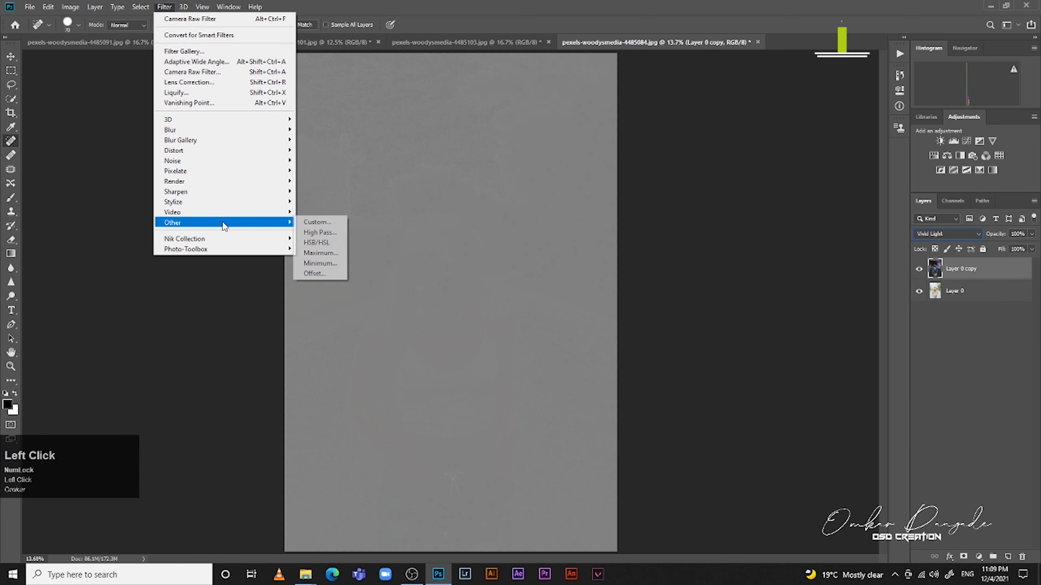
left_click(319, 232)
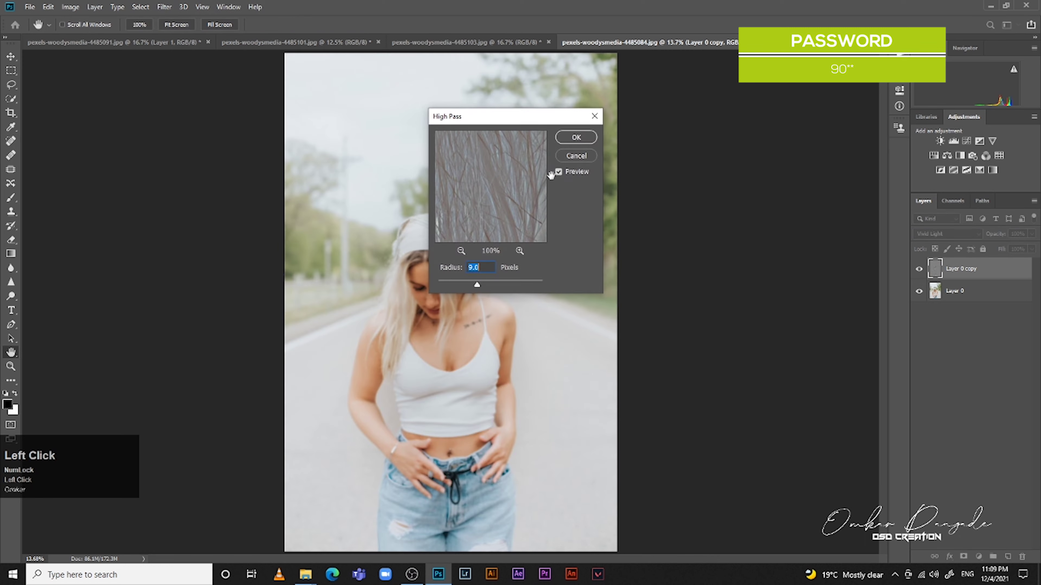
left_click(575, 139)
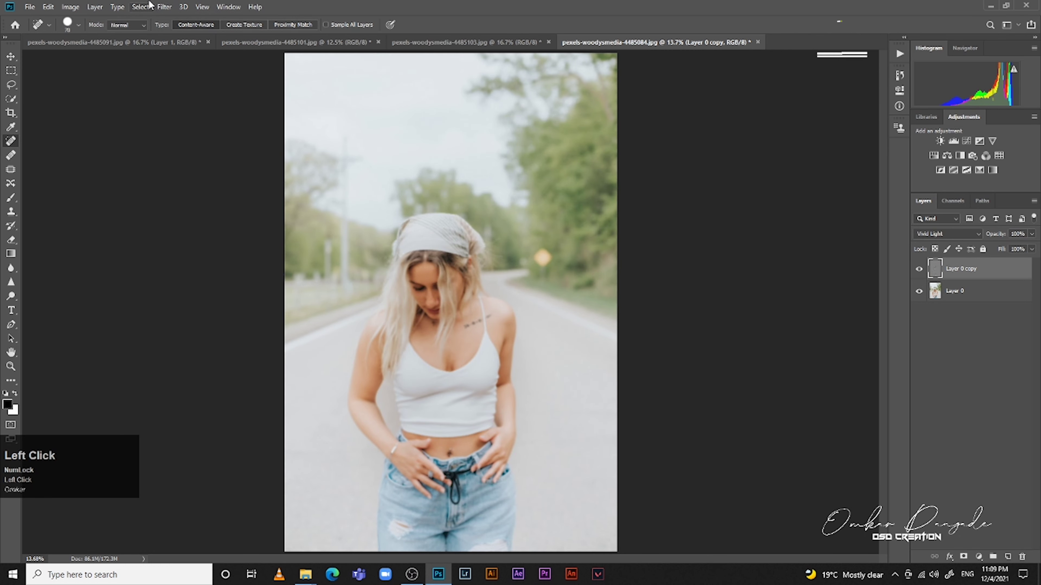
- Apply a Gaussian Blur with a 1.1 pixel radius to Layer 0 copy
left_click(160, 6)
mouse_move(203, 130)
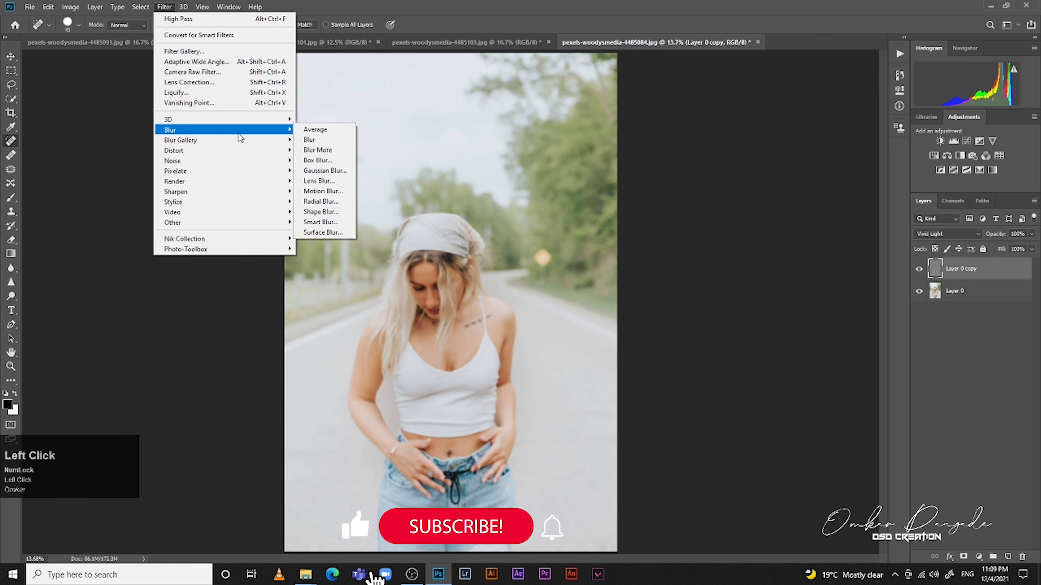
left_click(310, 175)
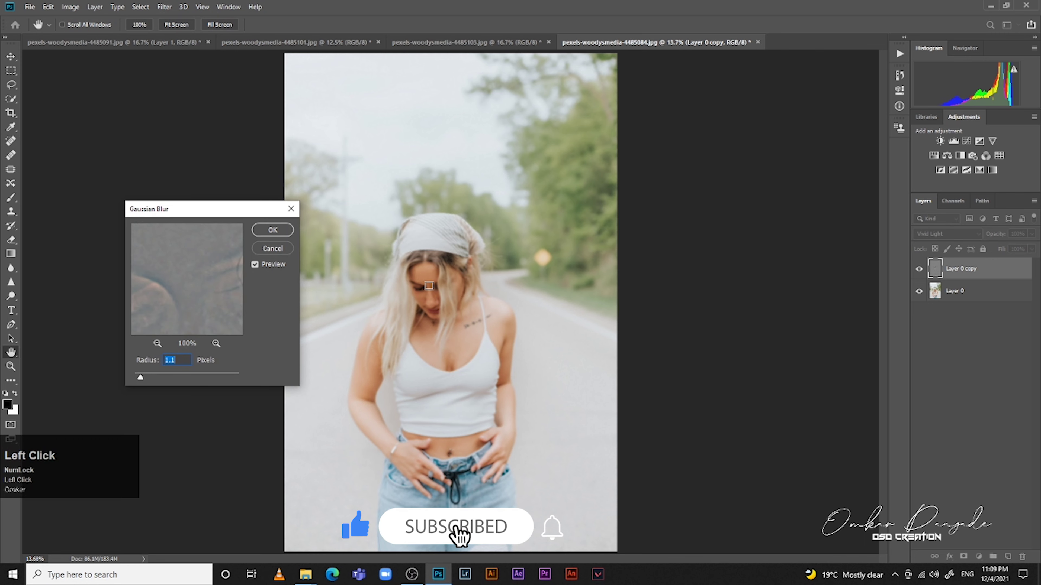
left_click(272, 230)
key("j")
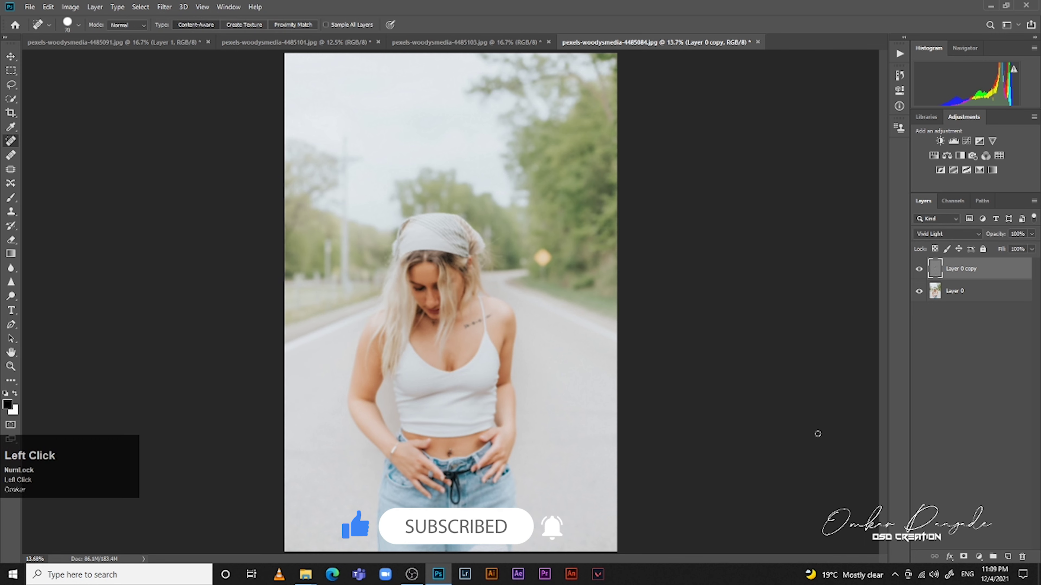
- Hide Layer 0 copy with a black layer mask and brush white over the forehead and nose to smooth the facial skin
left_click(964, 557, "alt")
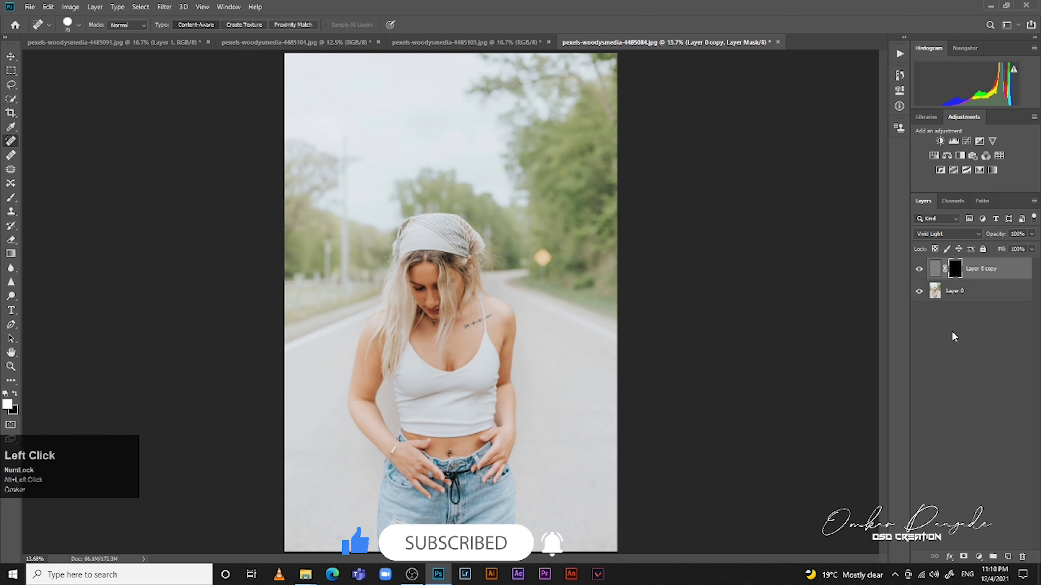
key("b")
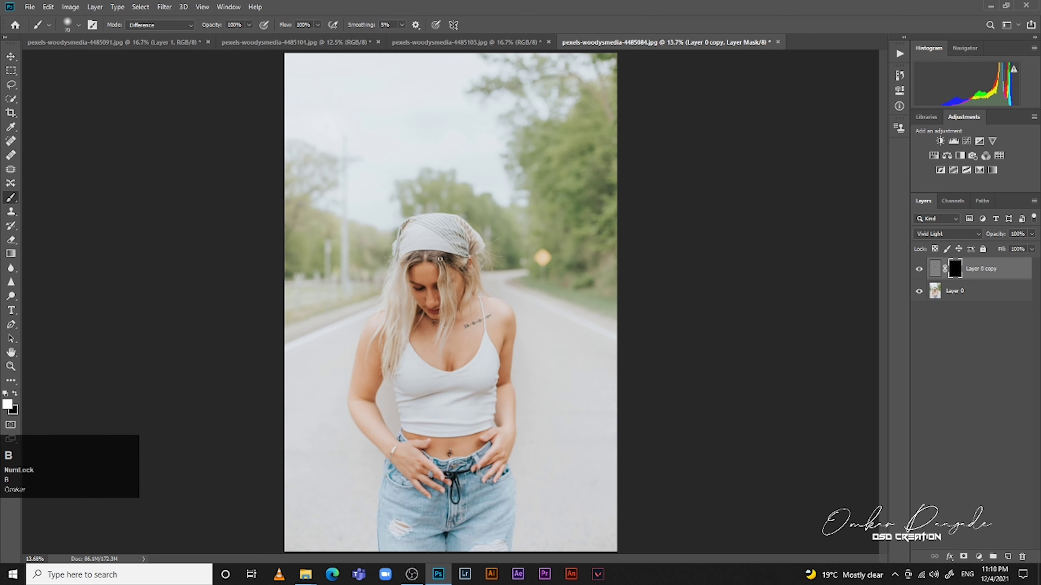
scroll(422, 238, "up", 10)
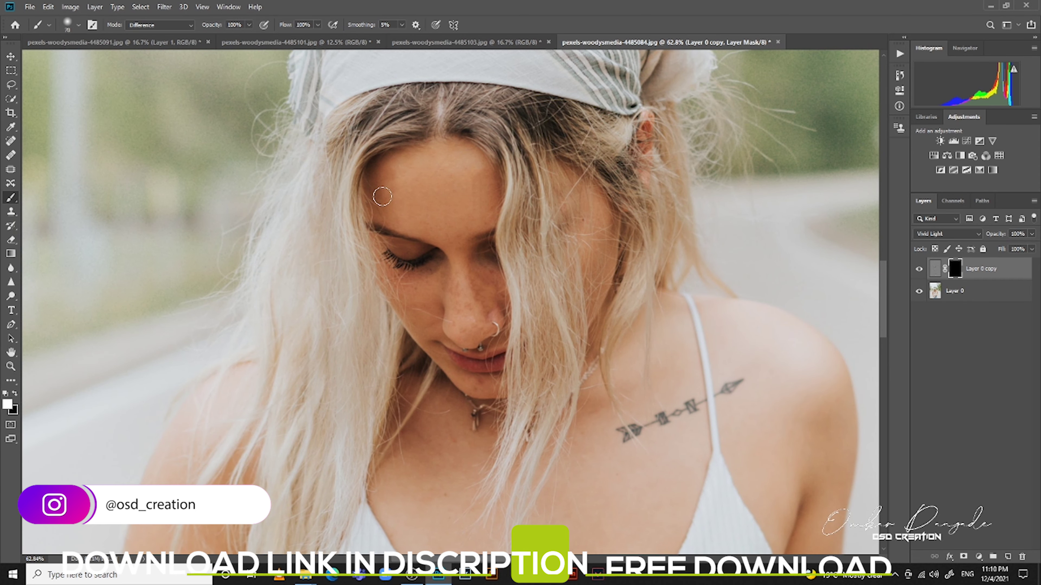
key("bracketright")
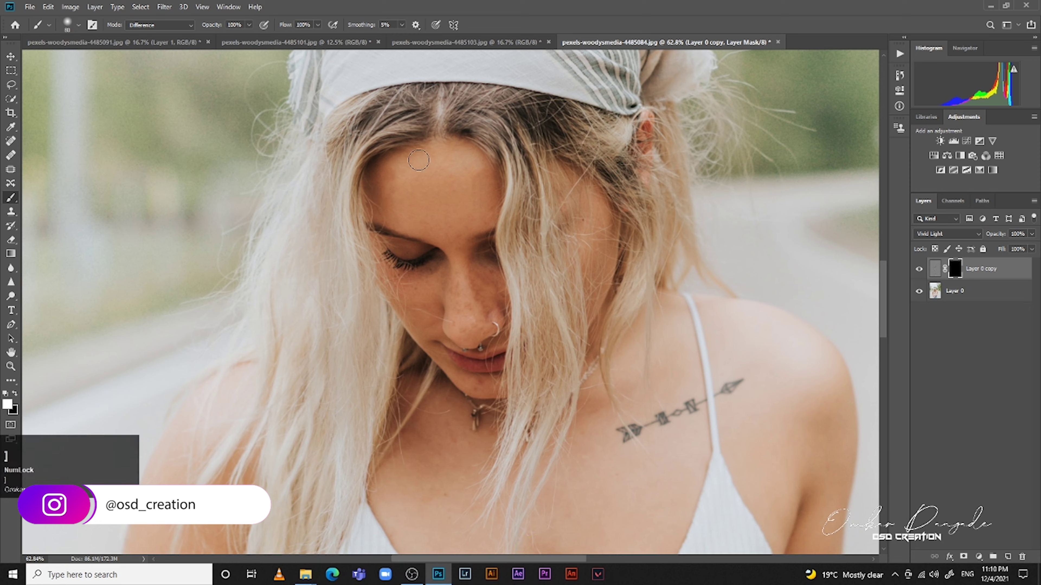
left_click(411, 187)
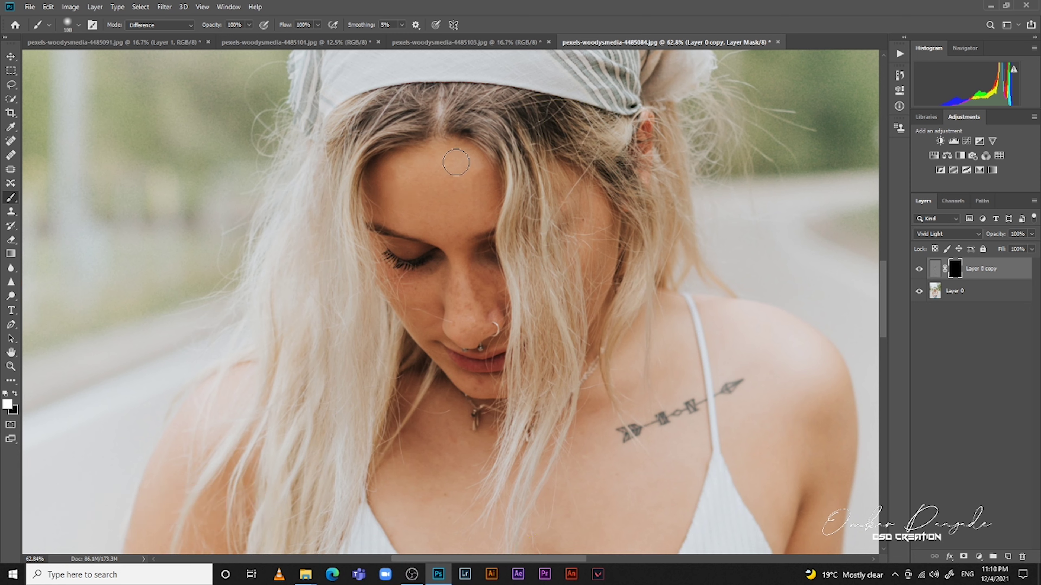
left_click(448, 192)
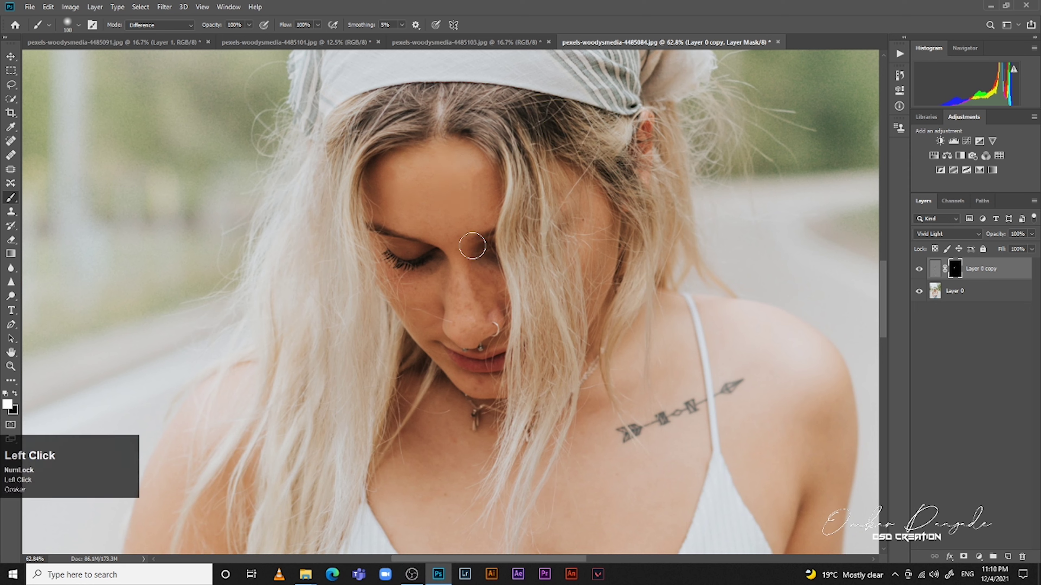
left_click(449, 224)
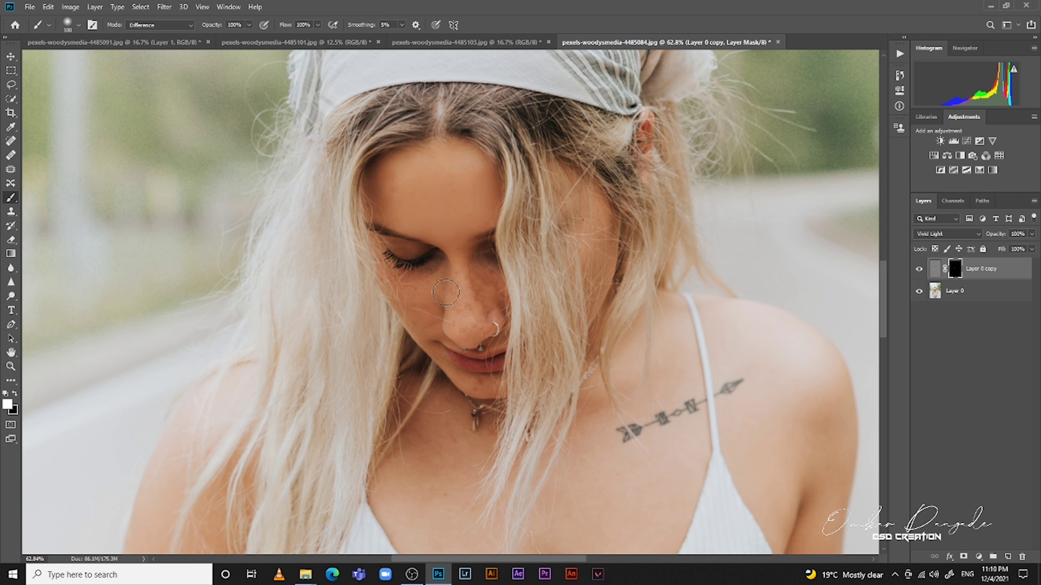
left_click(461, 288)
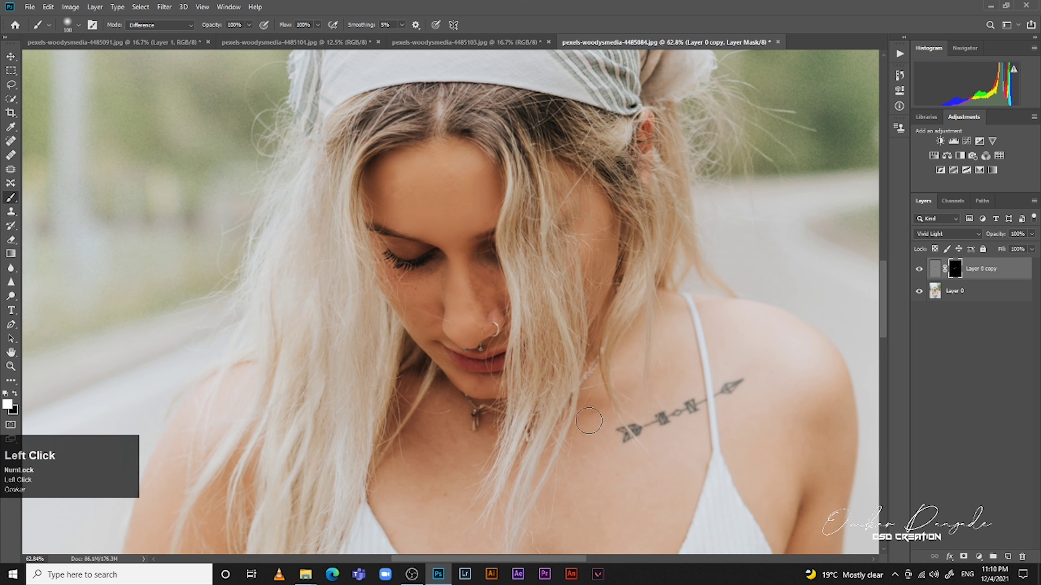
- Enlarge the brush to 250 and paint white on the mask over the chest skin
left_click_drag(560, 454, 565, 291)
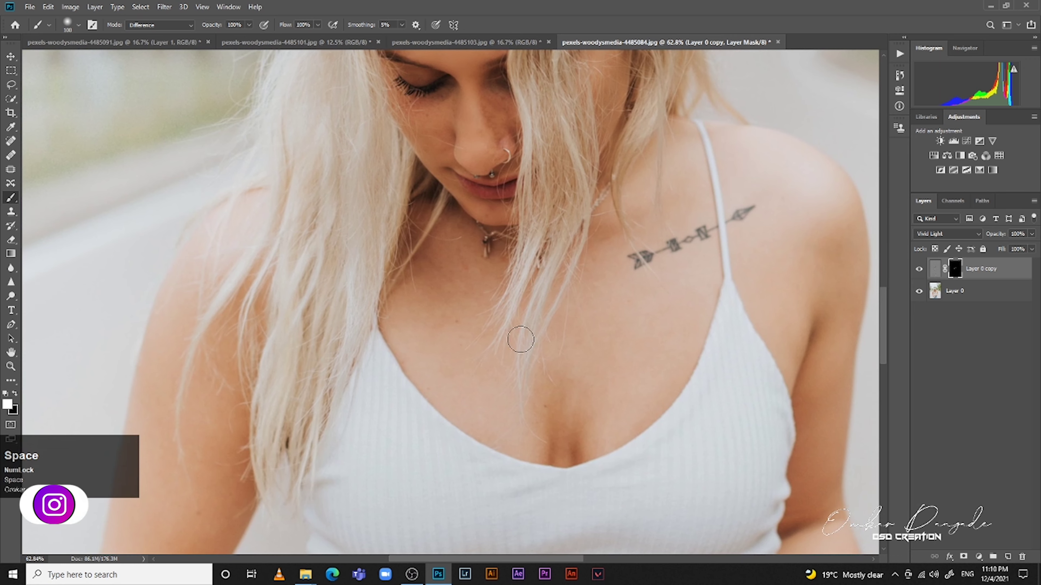
key("bracketright")
key("bracketright")
key("bracketright")
key("bracketright")
key("bracketright")
mouse_move(443, 267)
left_mouse_down()
mouse_move(438, 302)
mouse_move(462, 358)
mouse_move(446, 330)
mouse_move(496, 405)
mouse_move(539, 426)
mouse_move(562, 400)
mouse_move(609, 411)
mouse_move(616, 384)
mouse_move(622, 394)
mouse_move(668, 291)
mouse_move(676, 219)
left_mouse_up()
- Continue painting white on the mask over the arms and the exposed waist to smooth the remaining skin
mouse_move(724, 271)
left_mouse_down()
mouse_move(714, 188)
mouse_move(725, 90)
left_mouse_up()
mouse_move(508, 213)
left_mouse_down()
mouse_move(632, 133)
mouse_move(673, 73)
left_mouse_up()
mouse_move(342, 174)
left_mouse_down()
mouse_move(378, 356)
mouse_move(416, 414)
left_mouse_up()
mouse_move(558, 372)
left_mouse_down()
mouse_move(428, 219)
mouse_move(400, 212)
left_mouse_up()
mouse_move(518, 352)
left_mouse_down()
mouse_move(669, 313)
mouse_move(577, 270)
mouse_move(418, 298)
left_mouse_up()
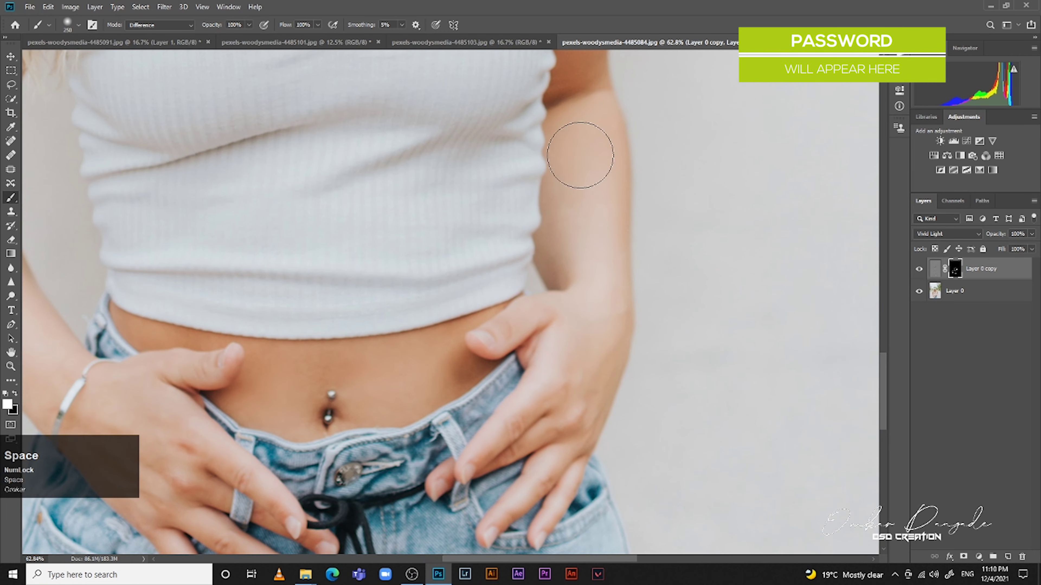
mouse_move(574, 331)
left_mouse_down()
mouse_move(550, 418)
mouse_move(559, 404)
left_mouse_up()
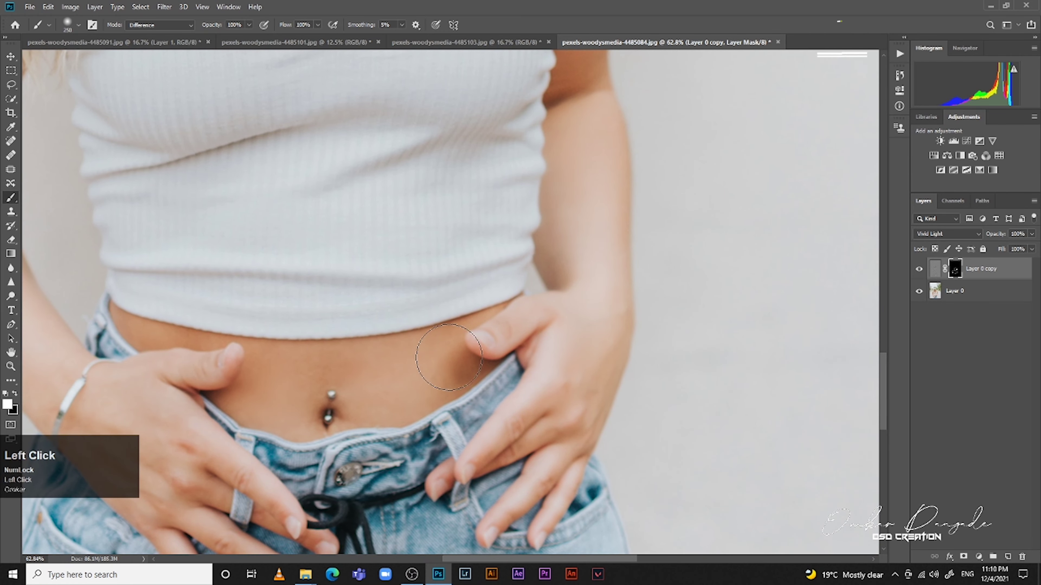
key("ctrl+0")
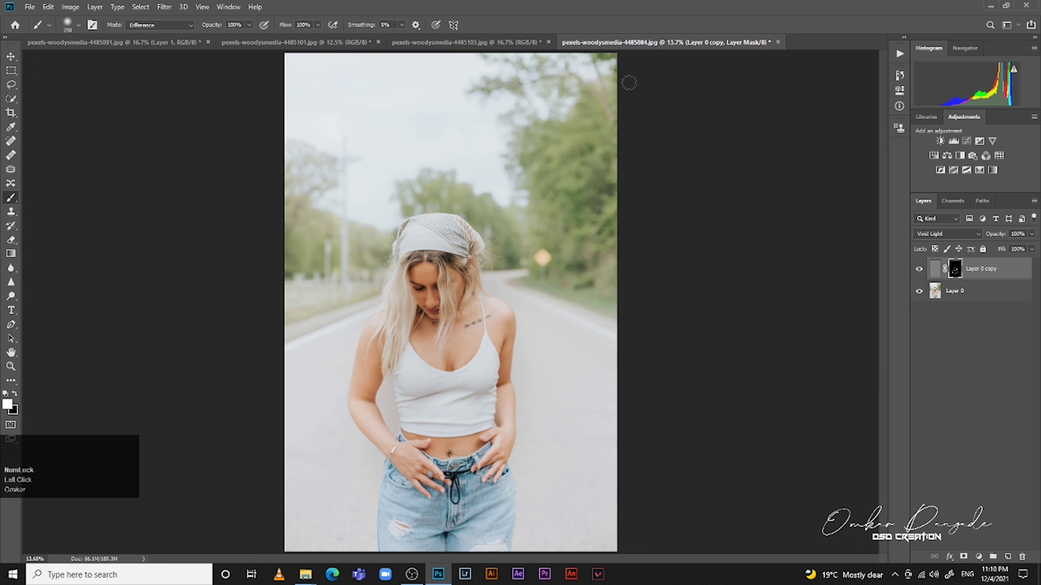
left_click(164, 7)
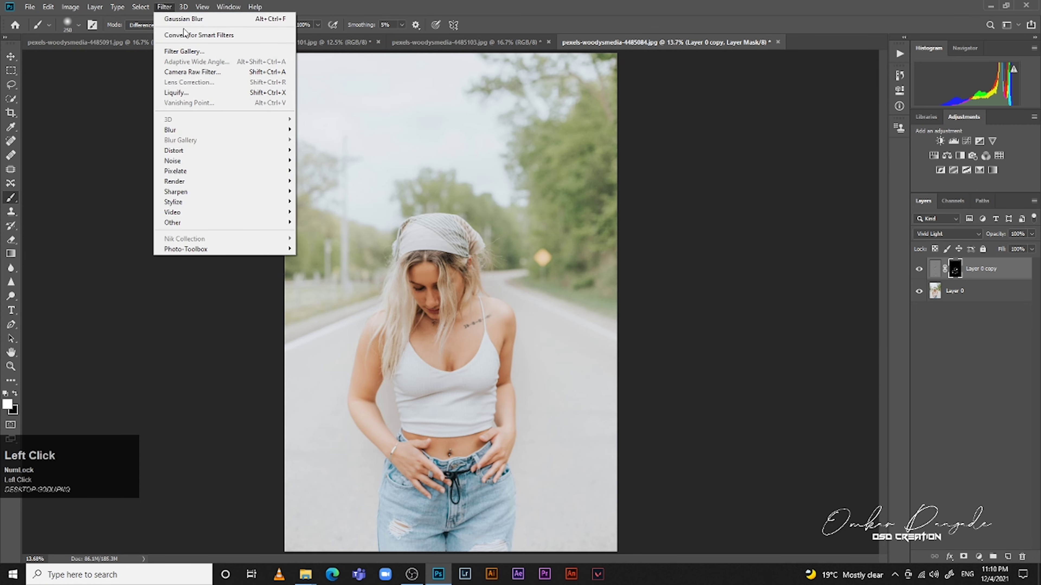
left_click(206, 74)
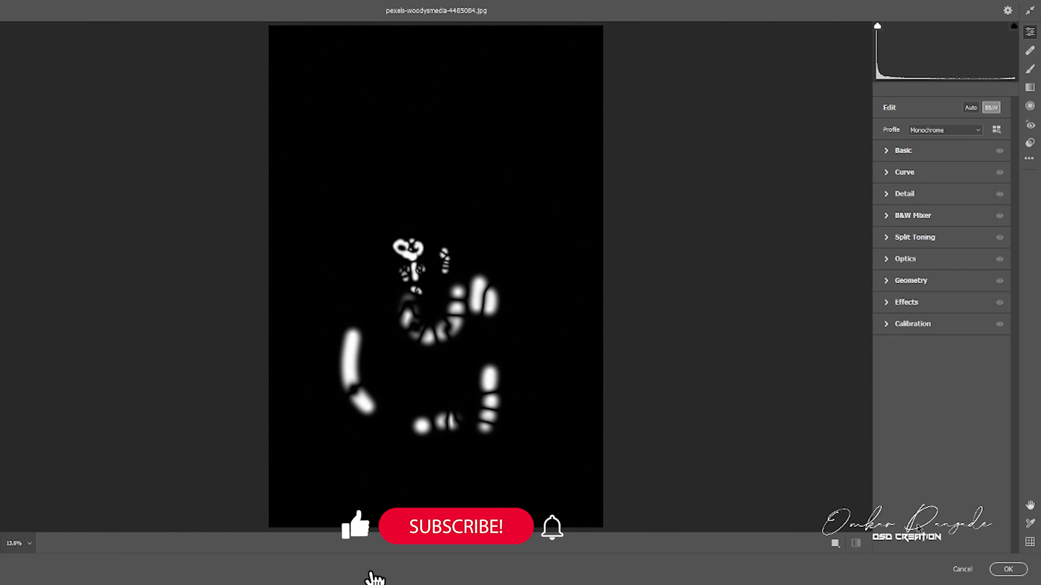
left_click(1007, 569)
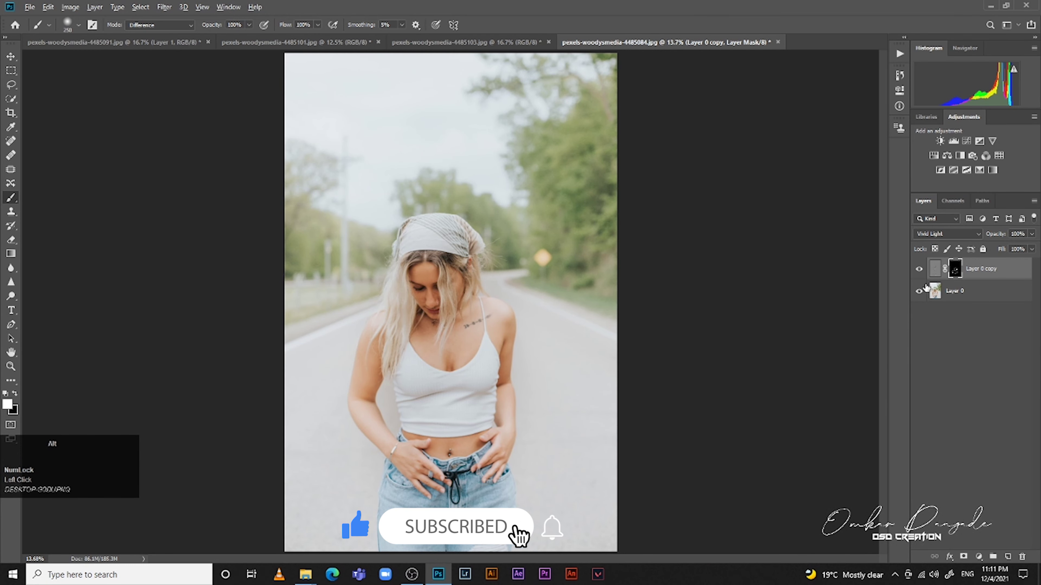
- Stamp all visible layers into a new top layer and open it in the Camera Raw Filter
key("ctrl+shift+alt+e")
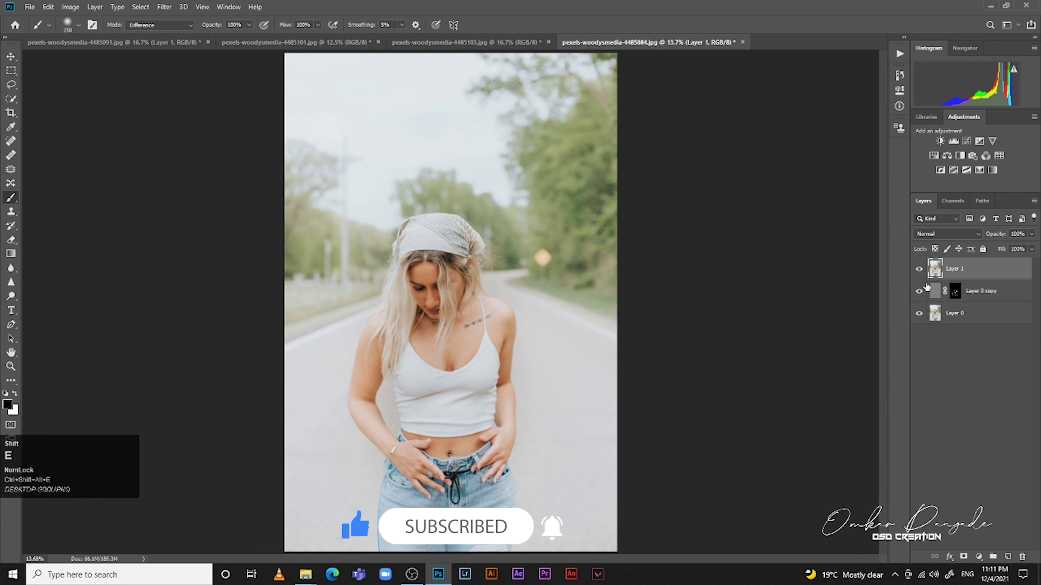
left_click(166, 7)
left_click(230, 70)
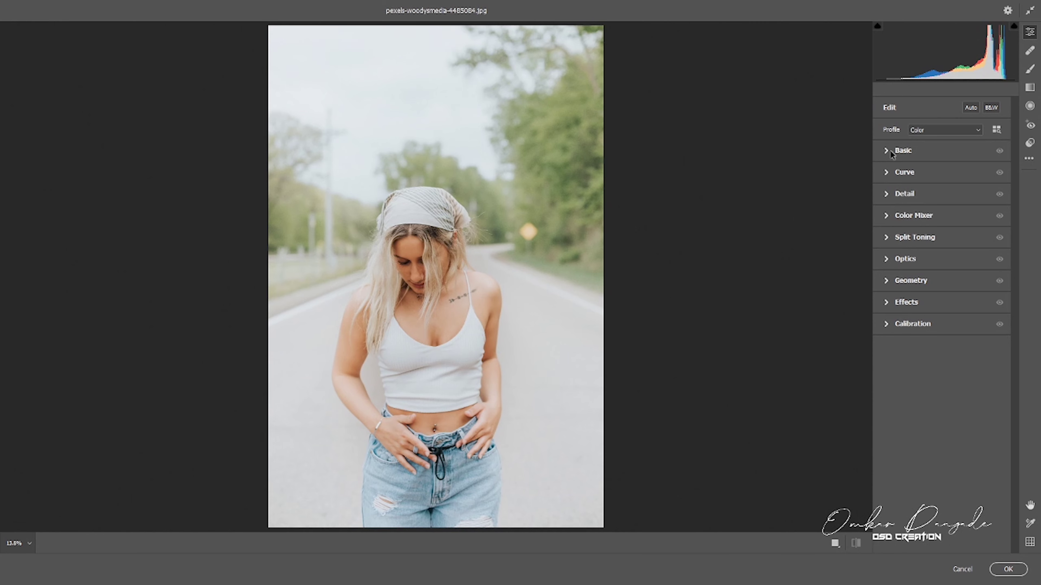
- In the Basic adjustments, set Contrast to +7, Highlights to -4, Shadows to -70 and Blacks to -13
left_click(887, 151)
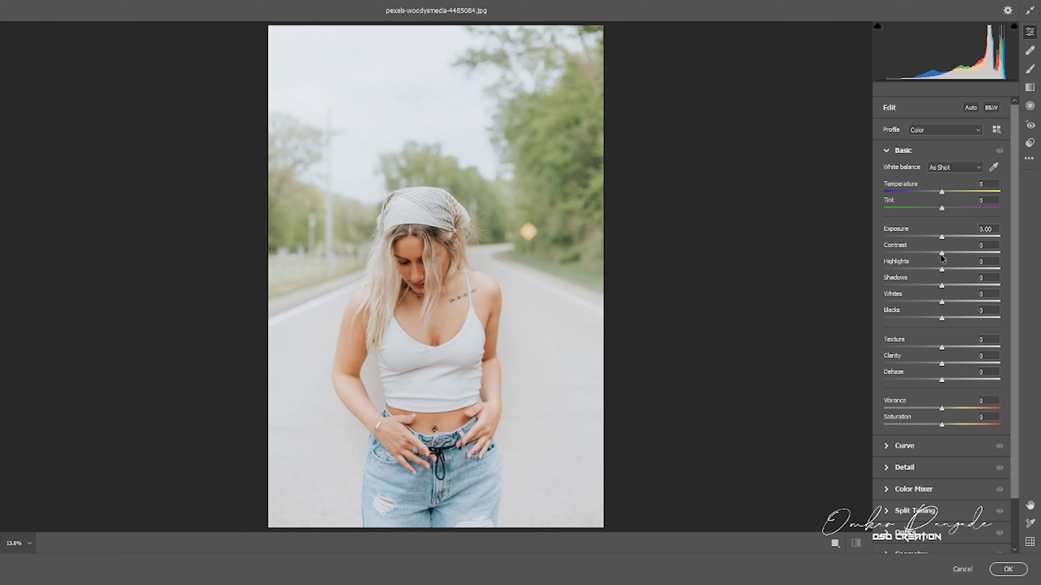
left_click_drag(942, 254, 944, 256)
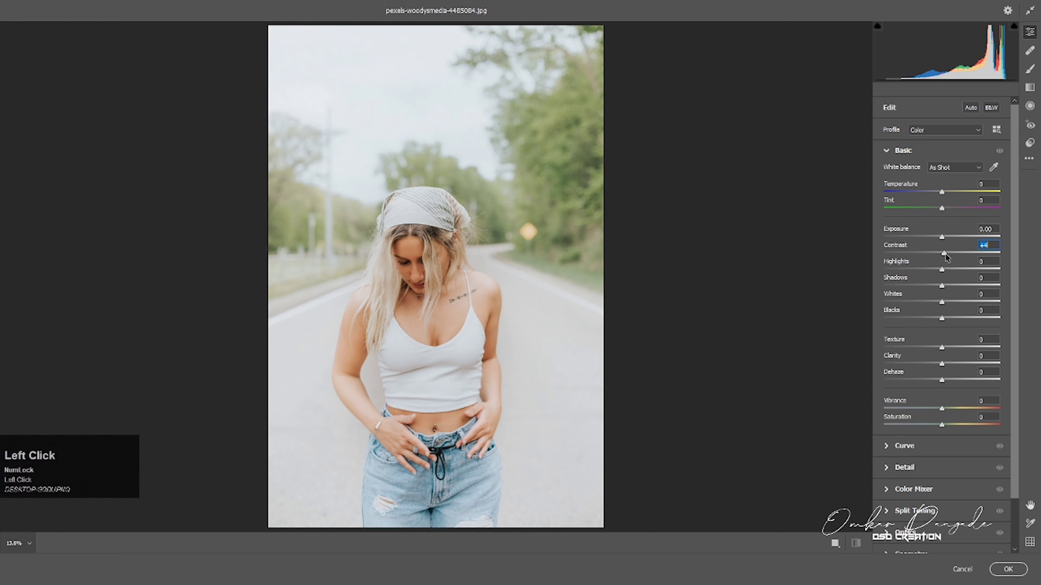
left_click_drag(946, 258, 946, 255)
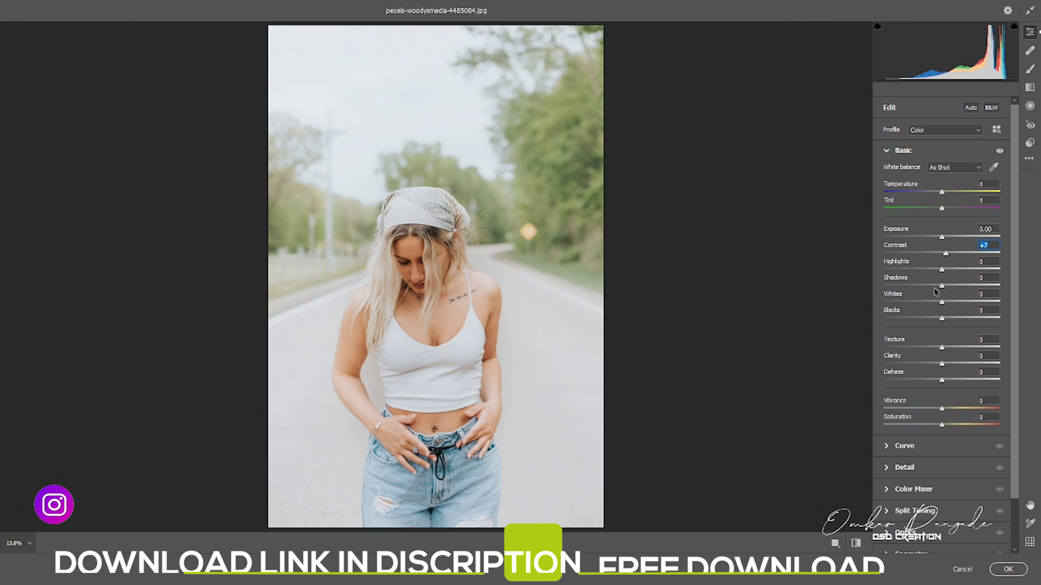
left_click_drag(941, 270, 940, 272)
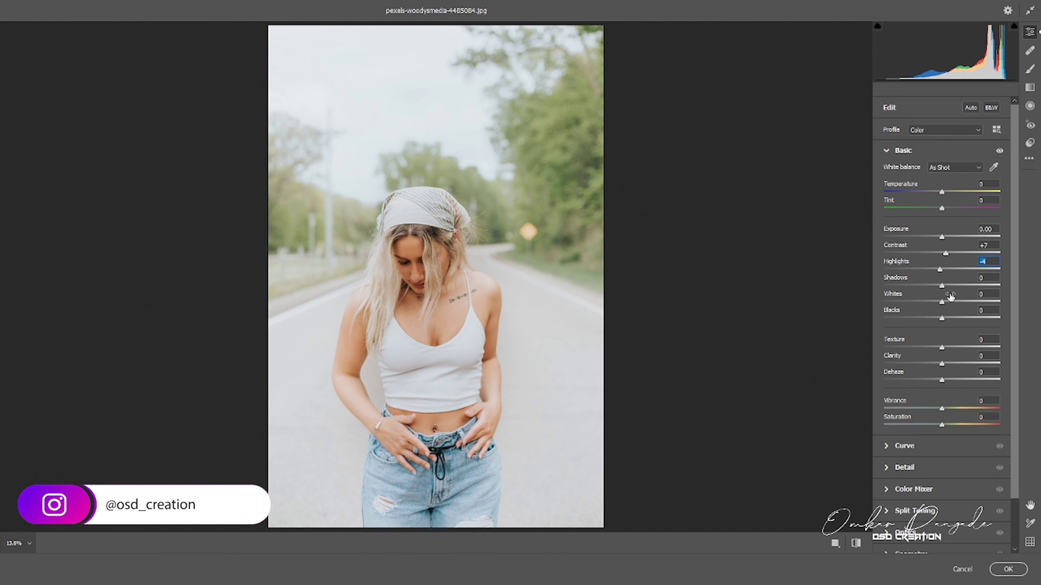
left_click_drag(941, 286, 908, 295)
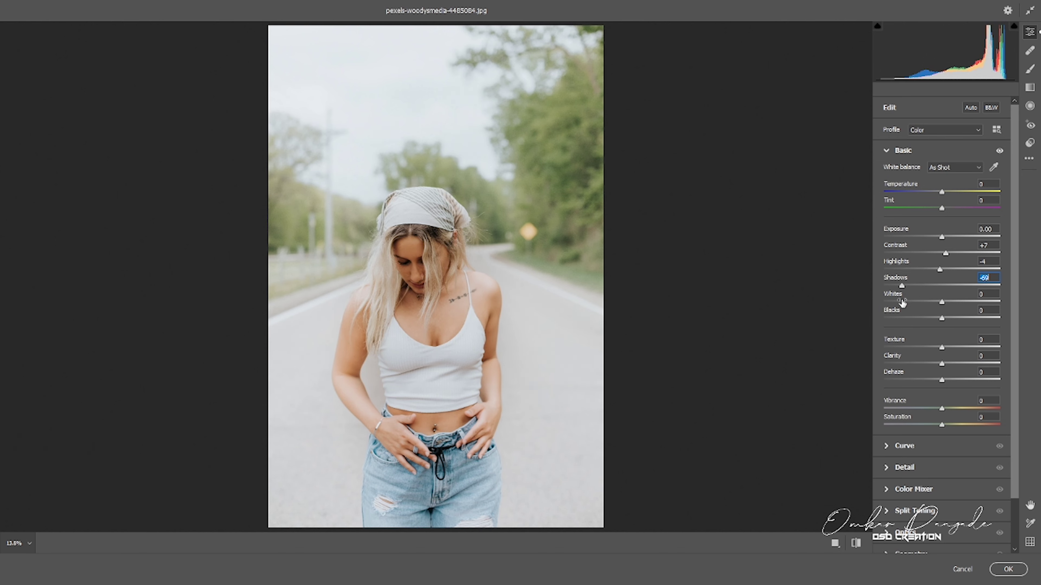
left_click(903, 290)
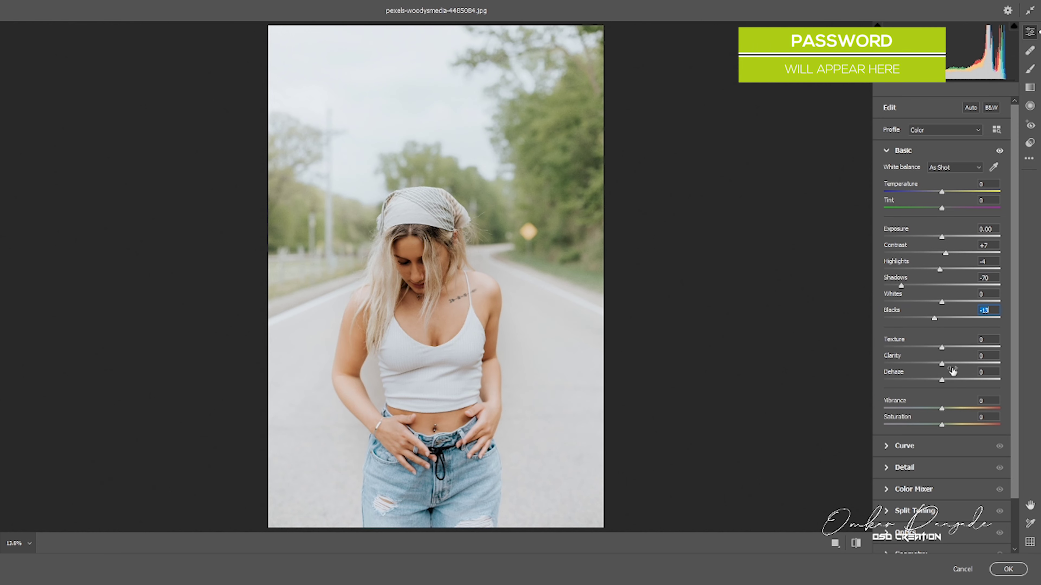
- Set Clarity to +12, and in the Color Mixer set the Oranges hue to +25 and the Blues hue to -5
left_click_drag(941, 363, 951, 368)
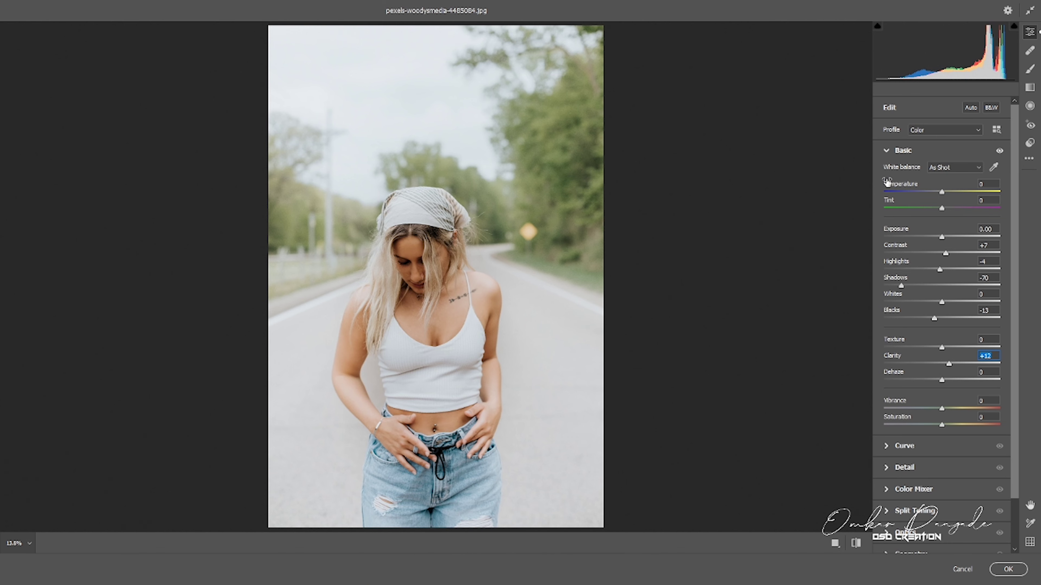
left_click(886, 151)
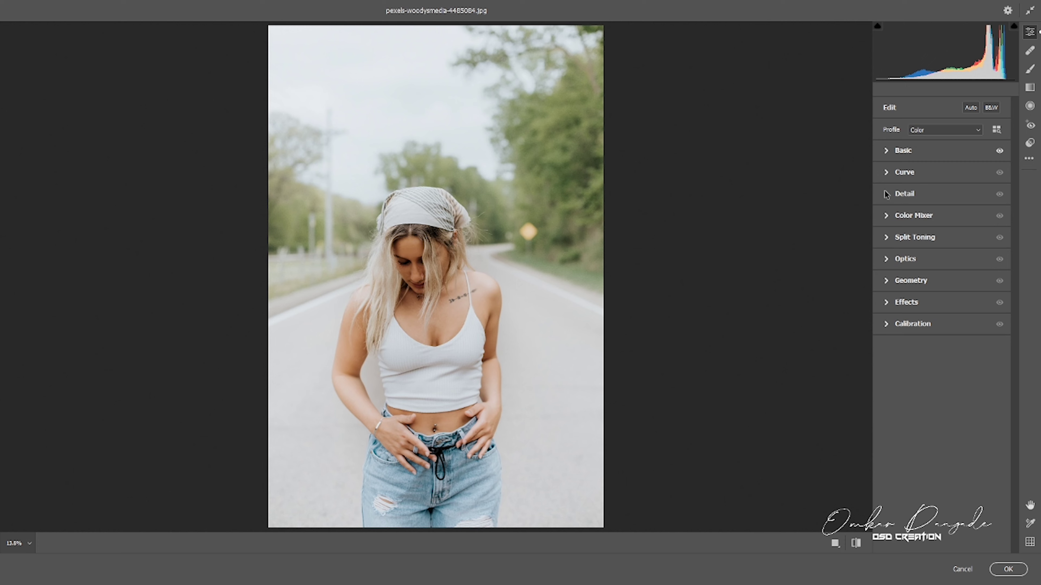
left_click(886, 216)
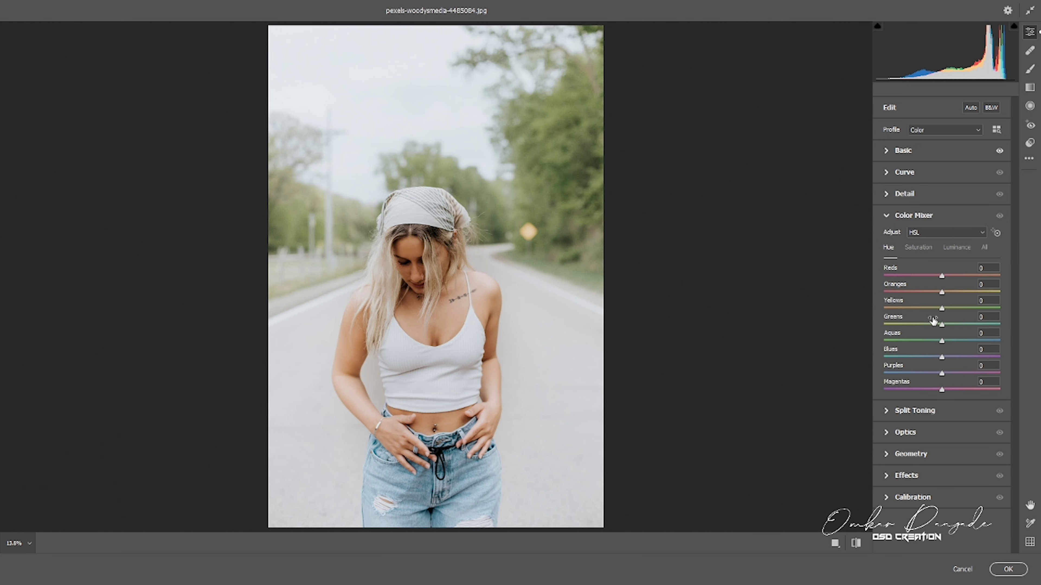
left_click_drag(941, 293, 958, 293)
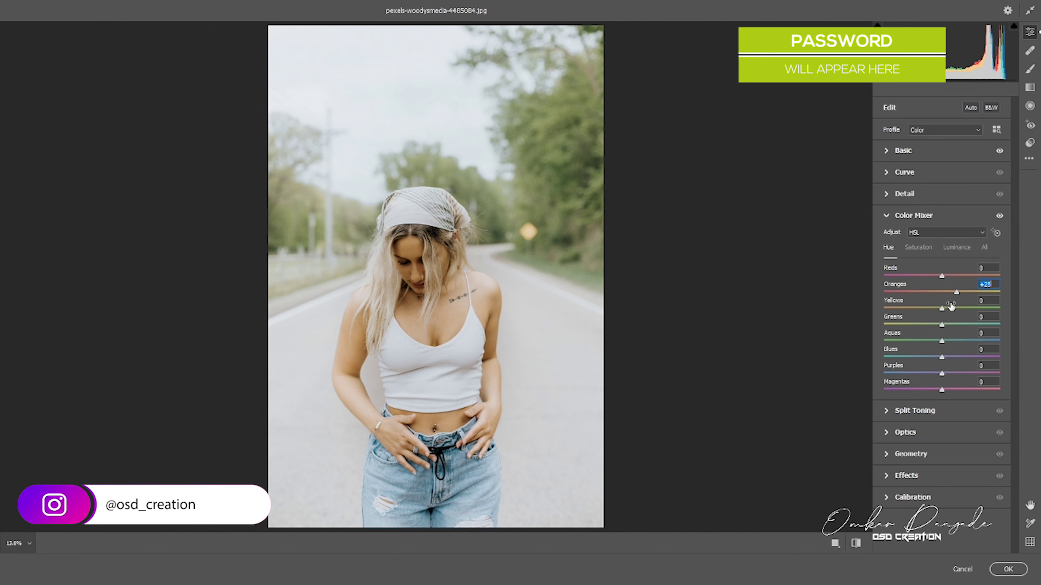
left_click_drag(941, 359, 939, 359)
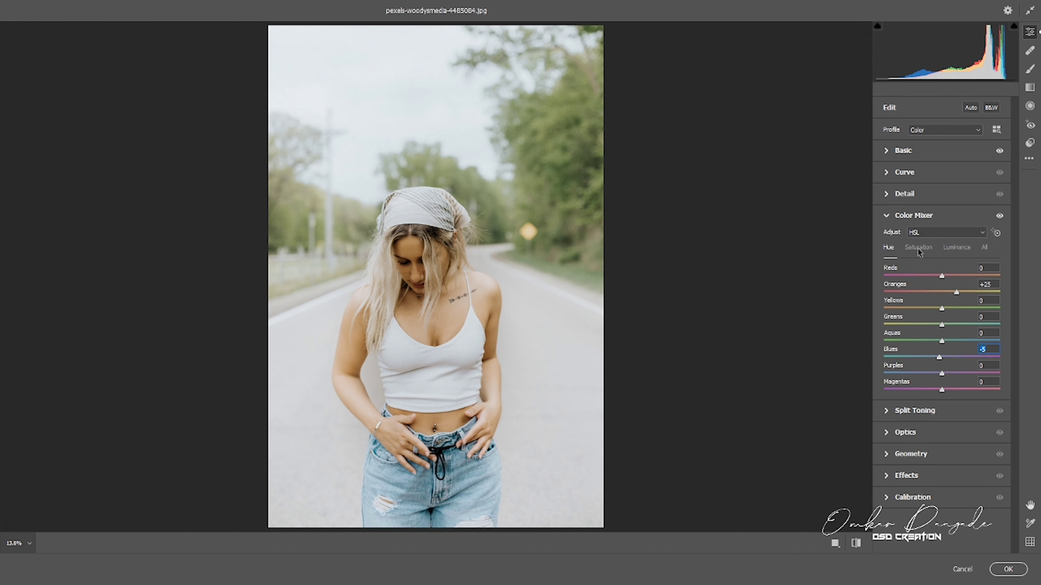
left_click(887, 216)
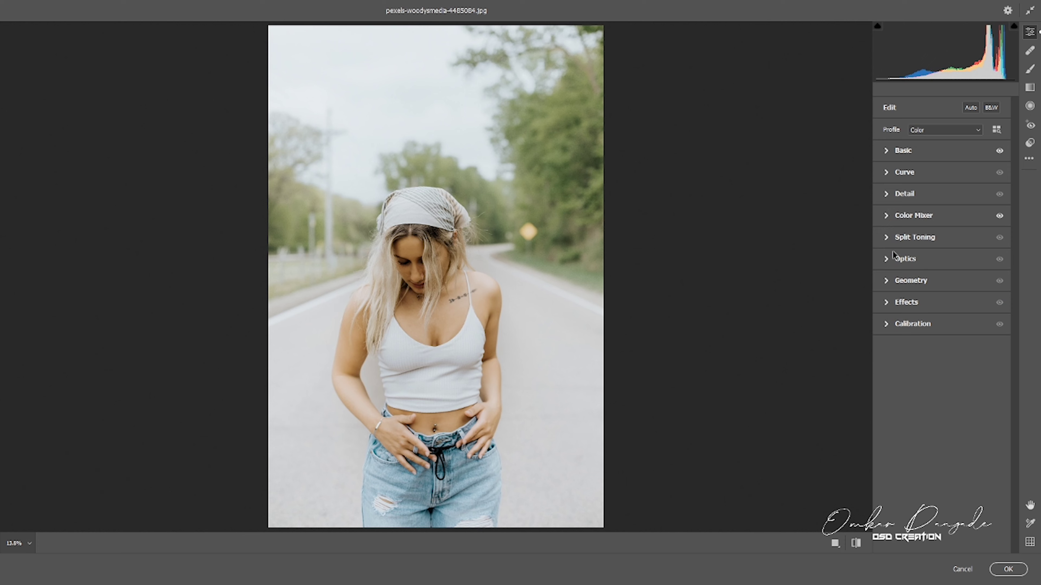
- In Split Toning, set the highlights to hue 151 and saturation 17, and the shadows to hue 158 and saturation 9
left_click(888, 239)
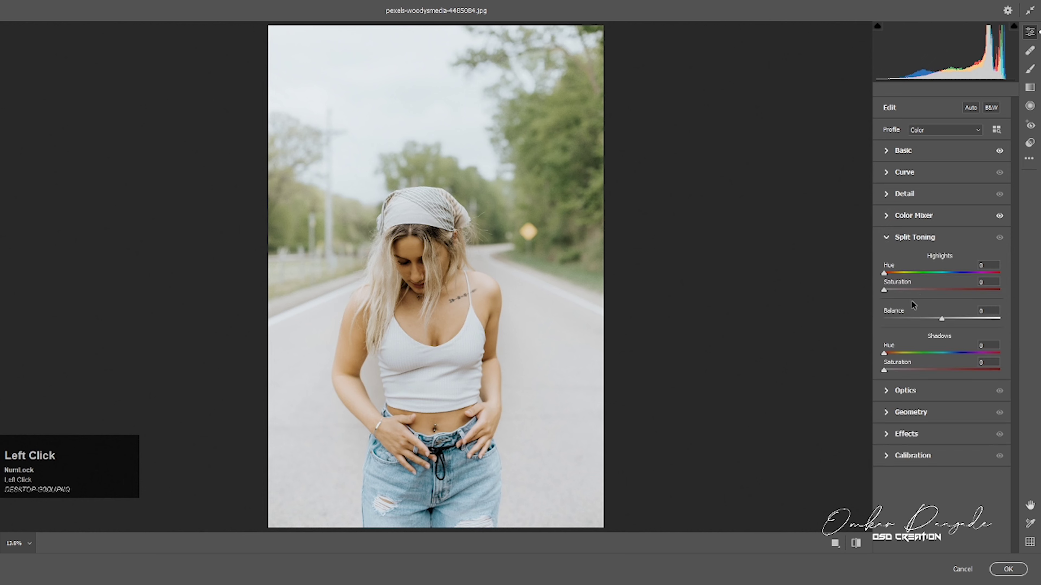
left_click_drag(885, 274, 934, 275)
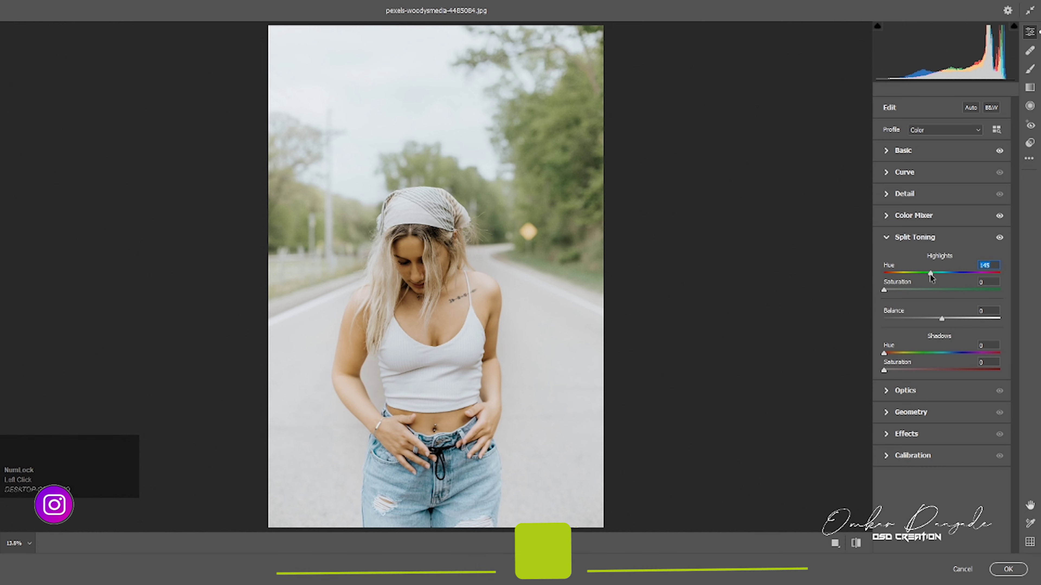
left_click_drag(884, 291, 902, 294)
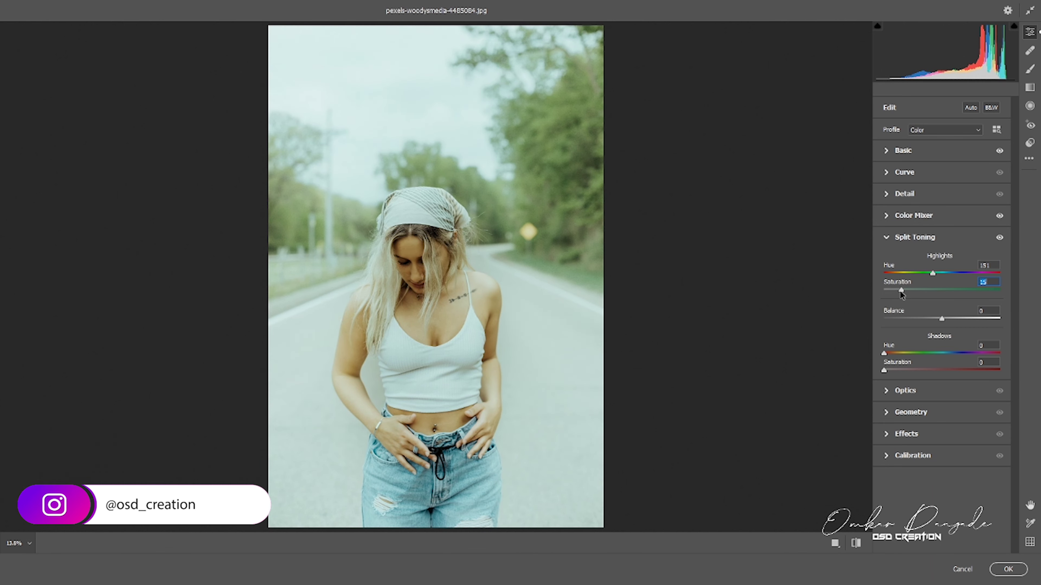
left_click_drag(900, 290, 902, 291)
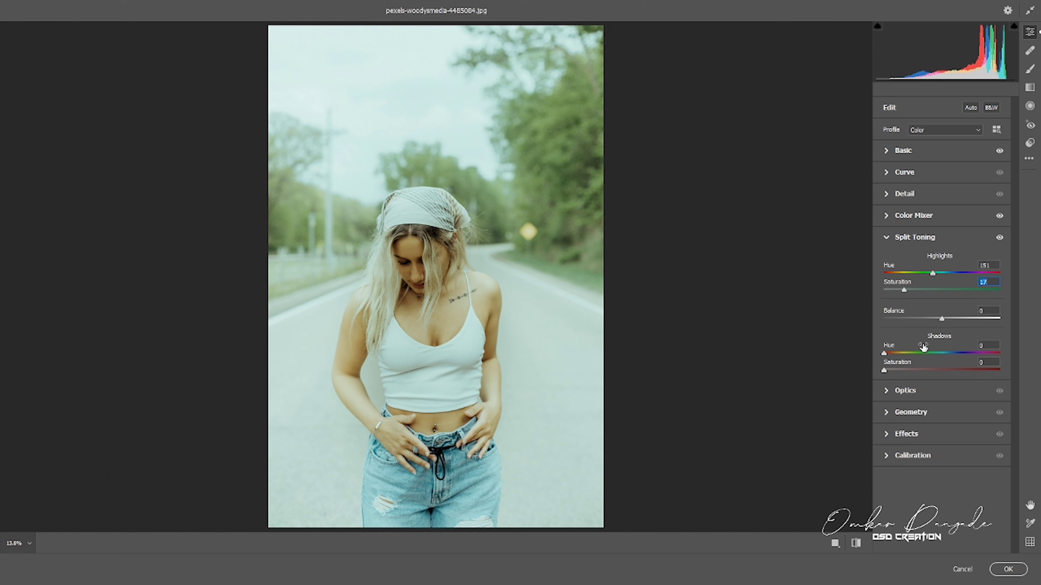
left_click_drag(886, 353, 946, 359)
left_click_drag(937, 357, 936, 352)
left_click_drag(884, 371, 890, 372)
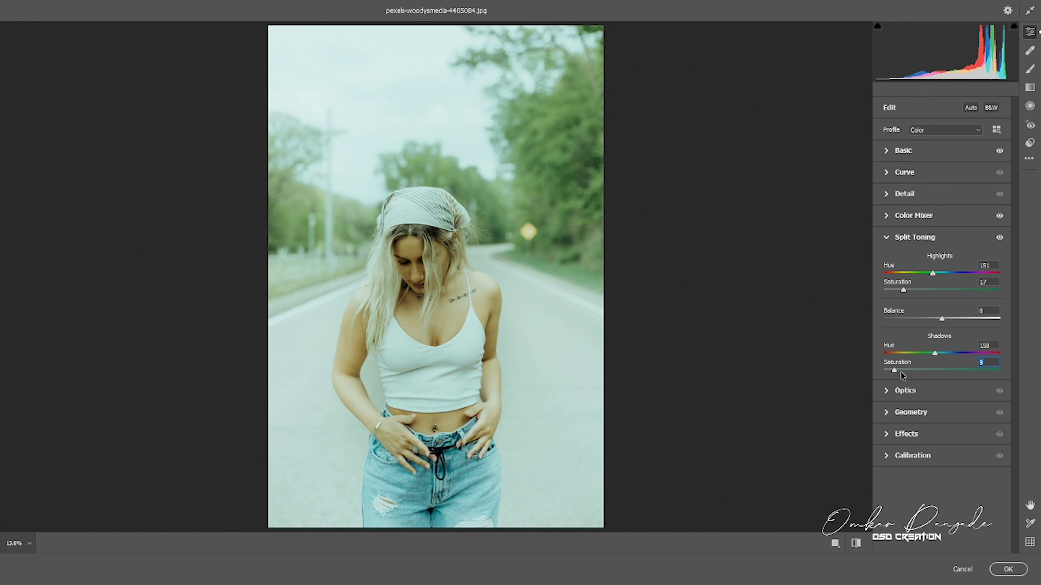
left_click(887, 238)
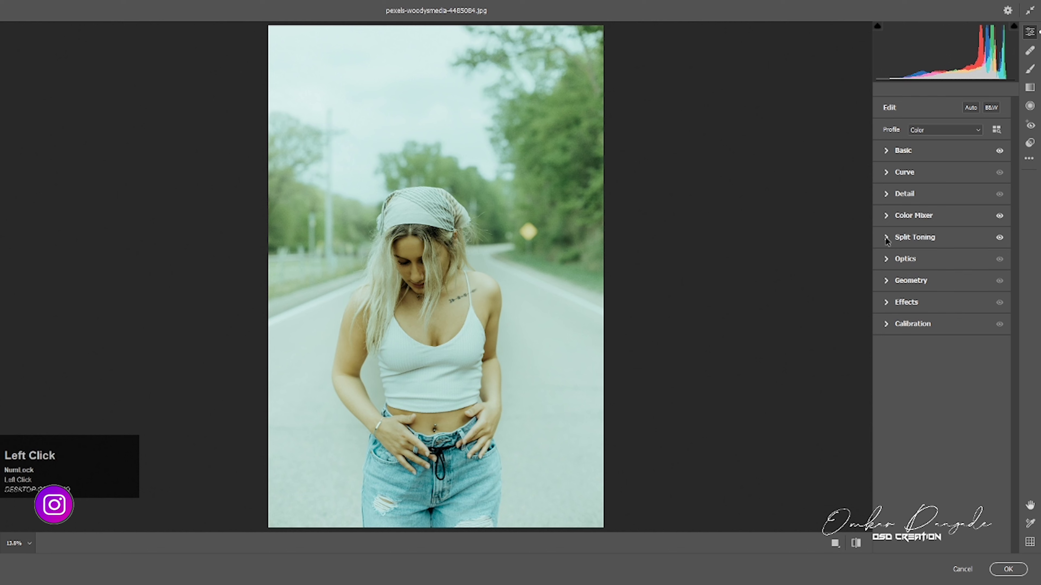
- In Calibration, set the Red Primary hue to -21, the Green Primary hue to -60 and the Green Primary saturation to +3
left_click(890, 326)
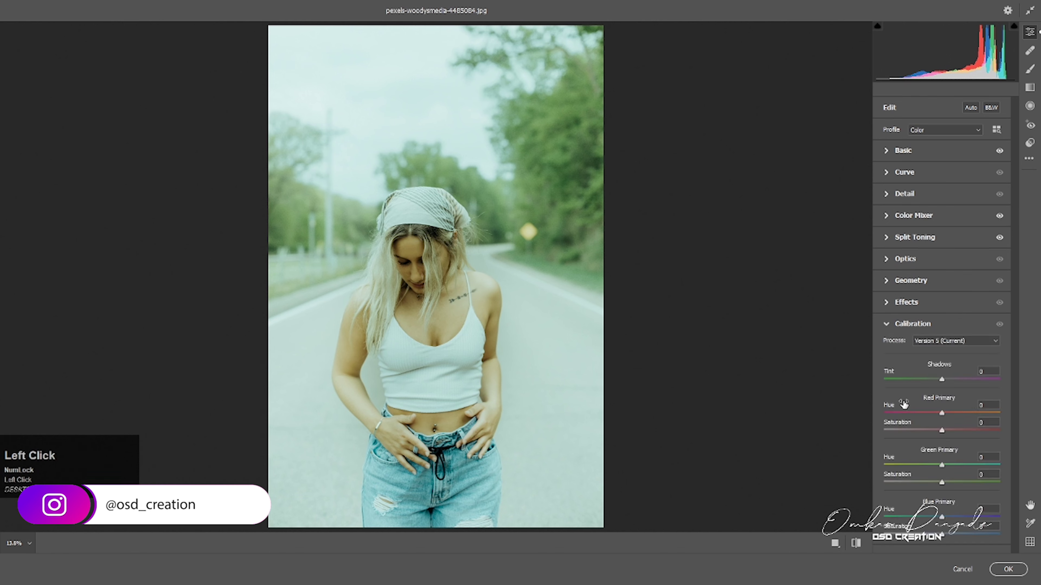
left_click_drag(939, 414, 930, 415)
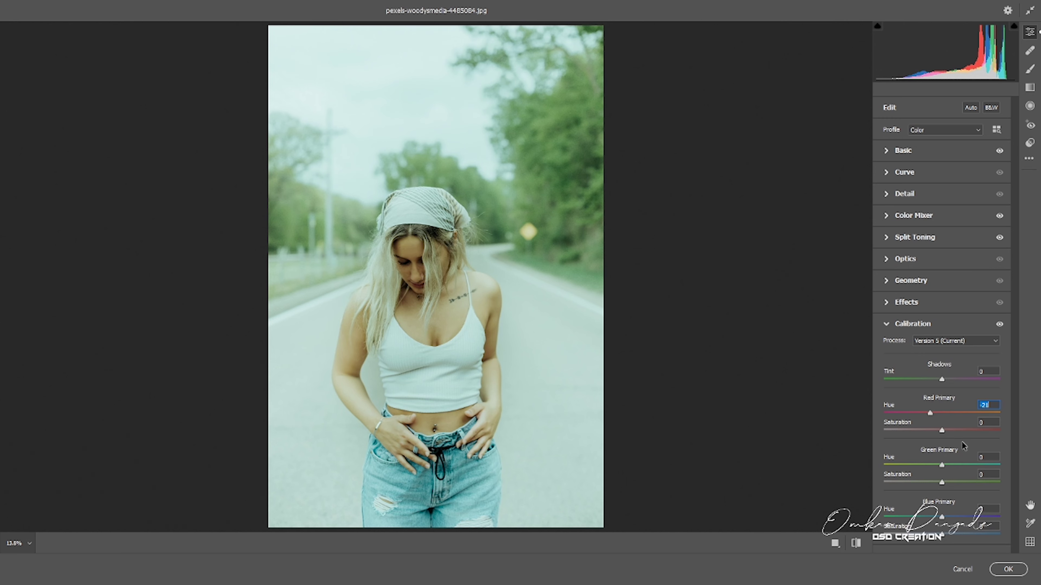
left_click_drag(944, 463, 906, 463)
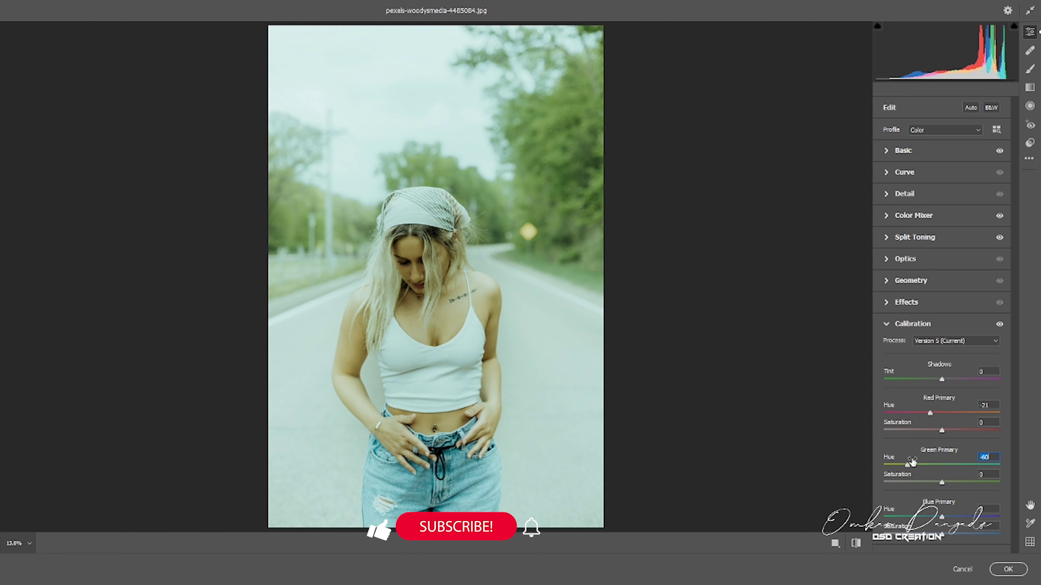
left_click_drag(942, 482, 943, 483)
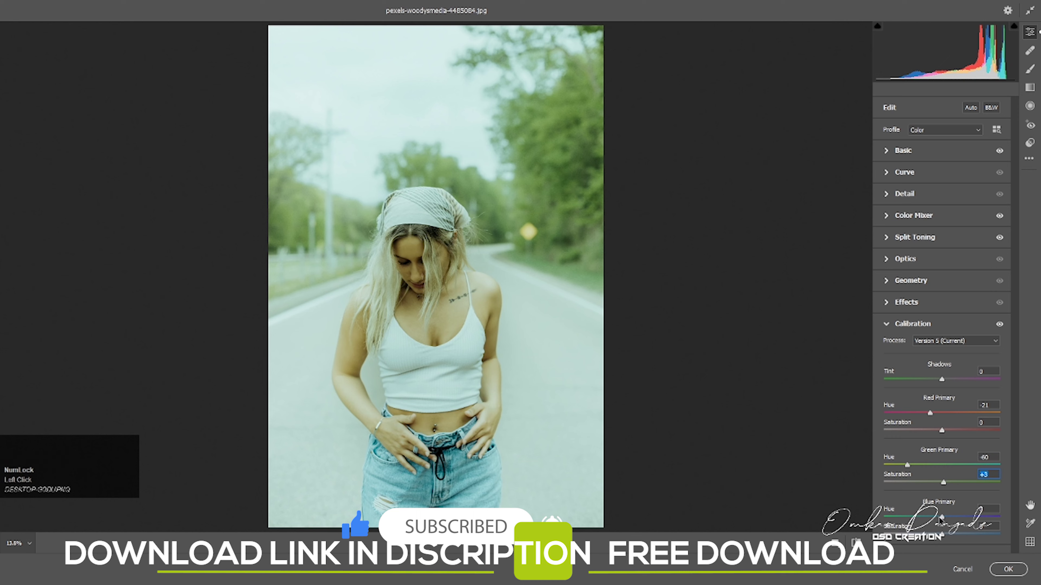
- Set the Blue Primary hue to -100 and raise the Blue Primary saturation slightly
left_click_drag(941, 517, 864, 518)
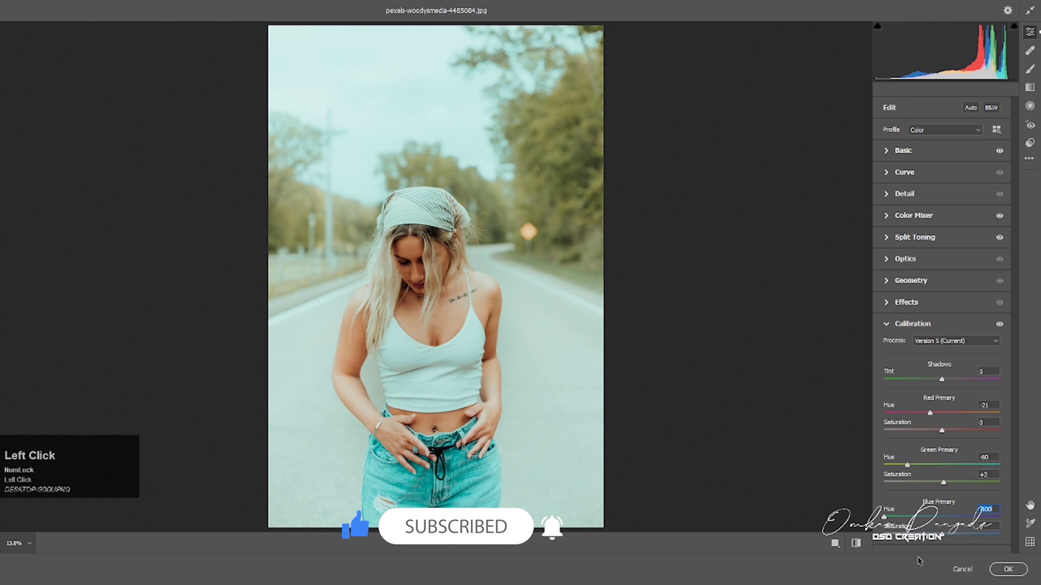
left_click_drag(942, 538, 951, 538)
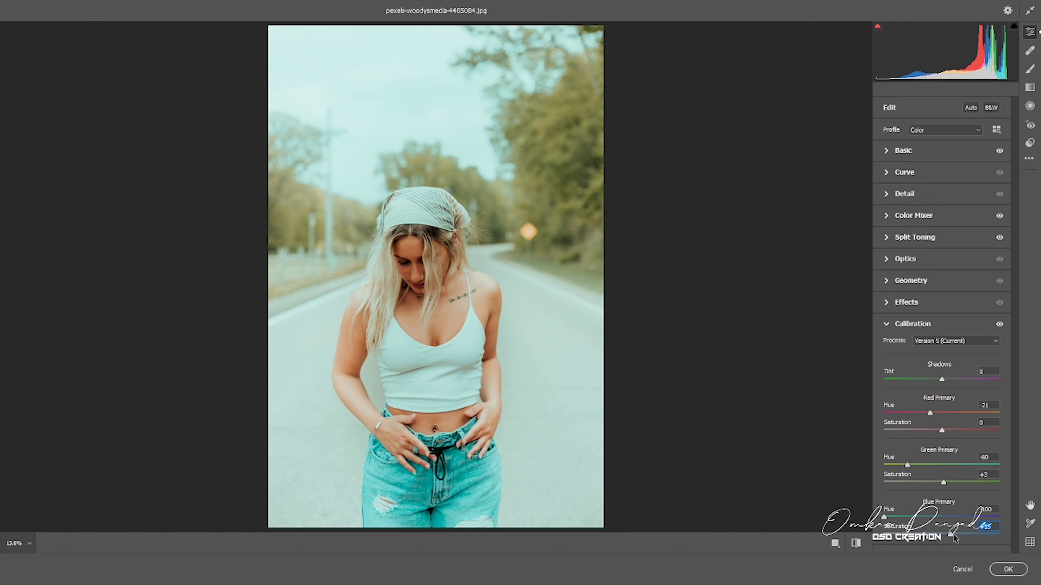
left_click(952, 538)
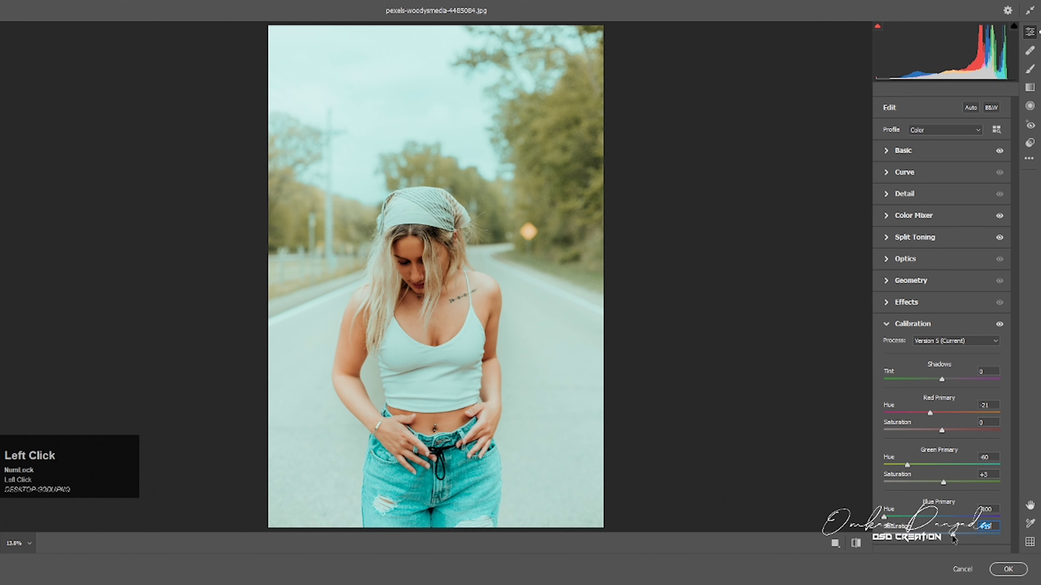
left_click_drag(952, 539, 951, 538)
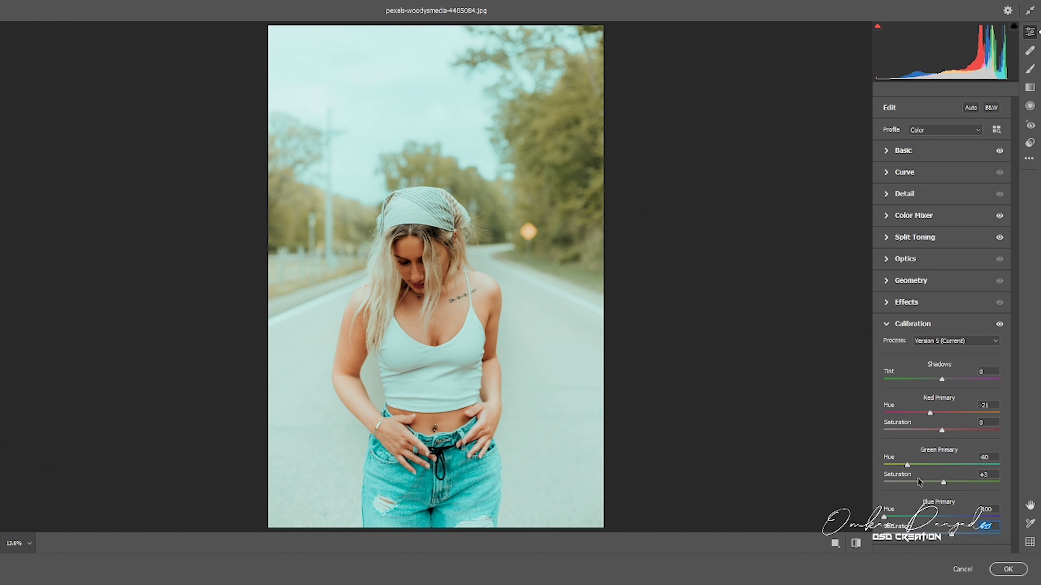
left_click(886, 325)
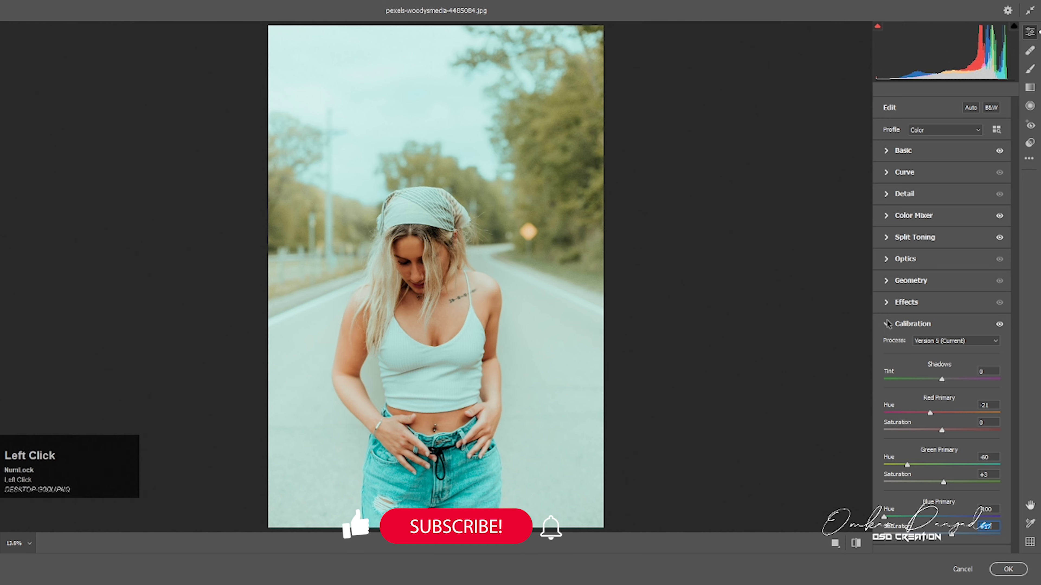
- Brighten the point curve by raising the black point to output 22, lifting a lower midtone point and adding one at input 149, output 168
left_click(885, 177)
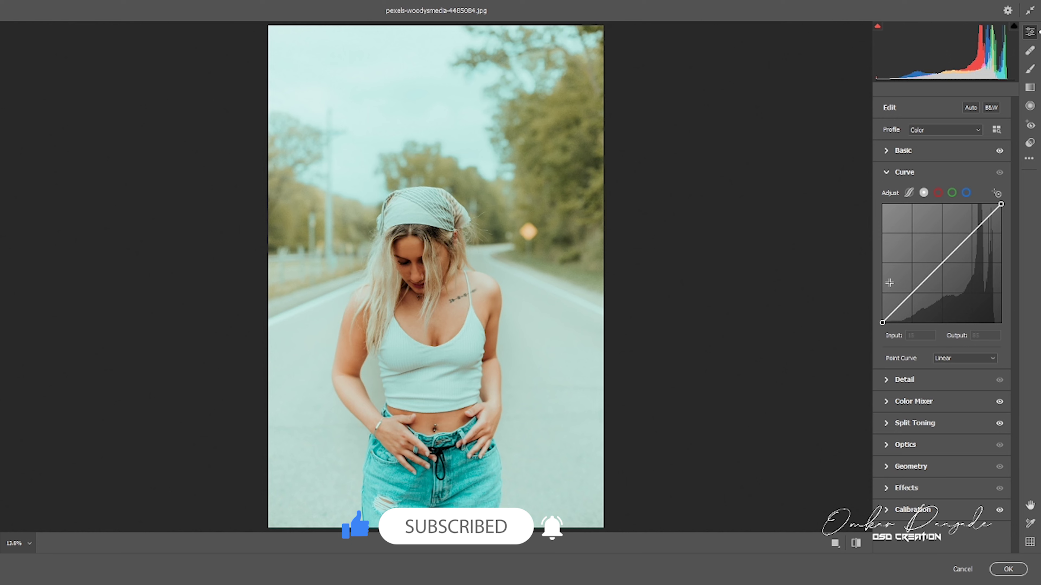
left_click_drag(882, 322, 882, 314)
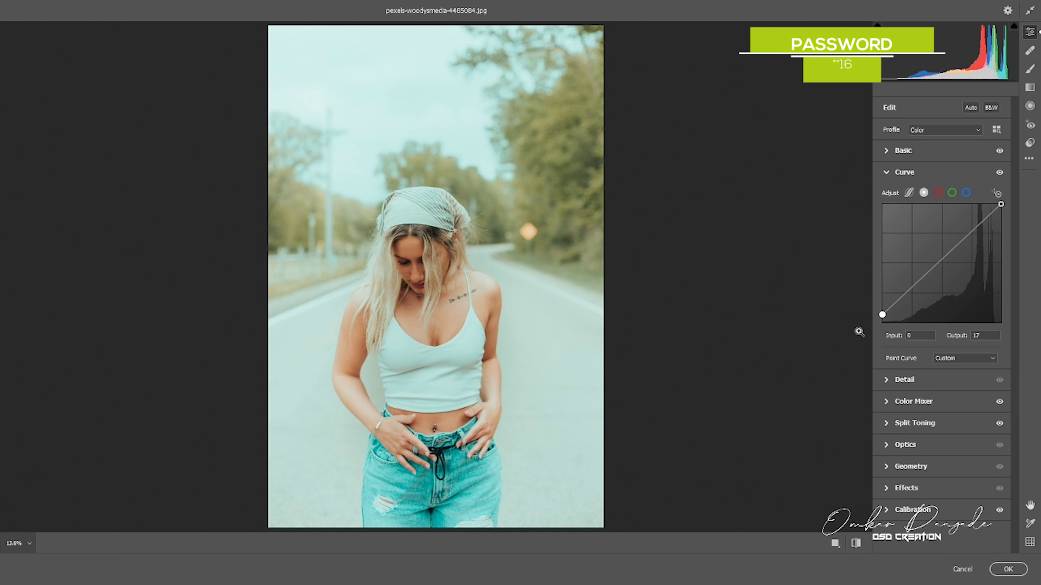
left_click_drag(920, 280, 920, 271)
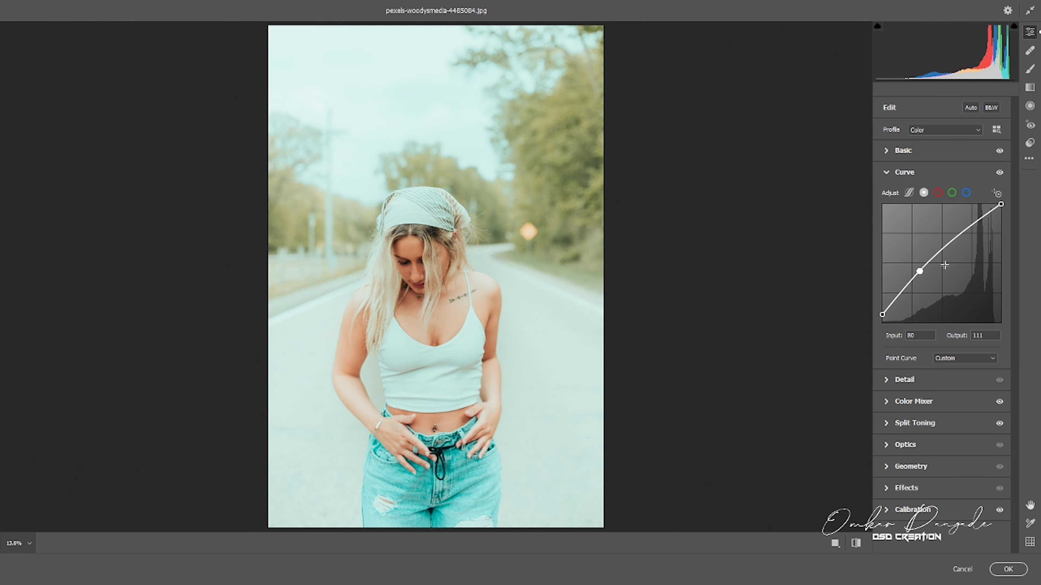
left_click_drag(918, 279, 950, 248)
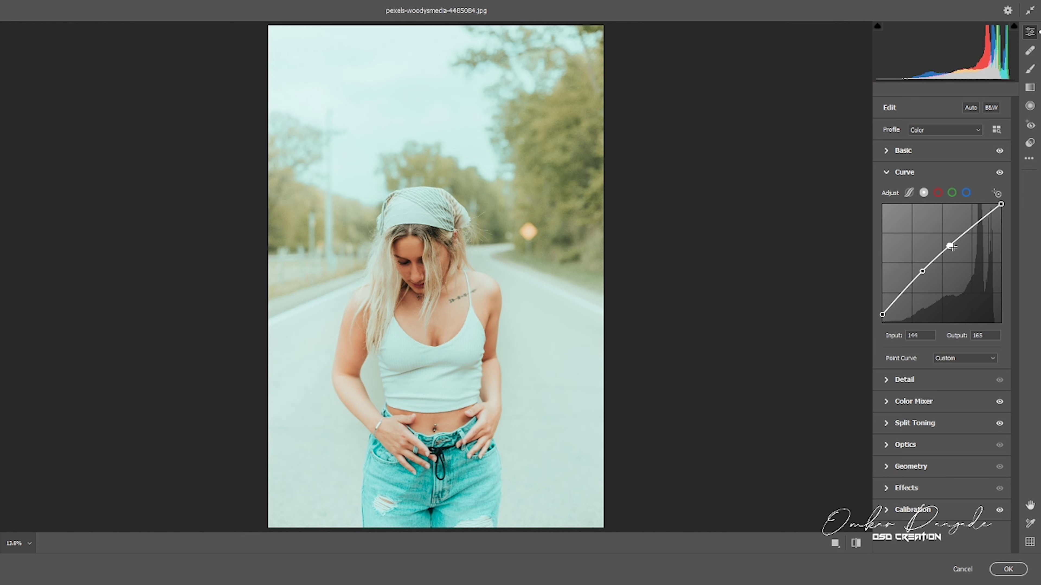
left_click_drag(949, 246, 951, 245)
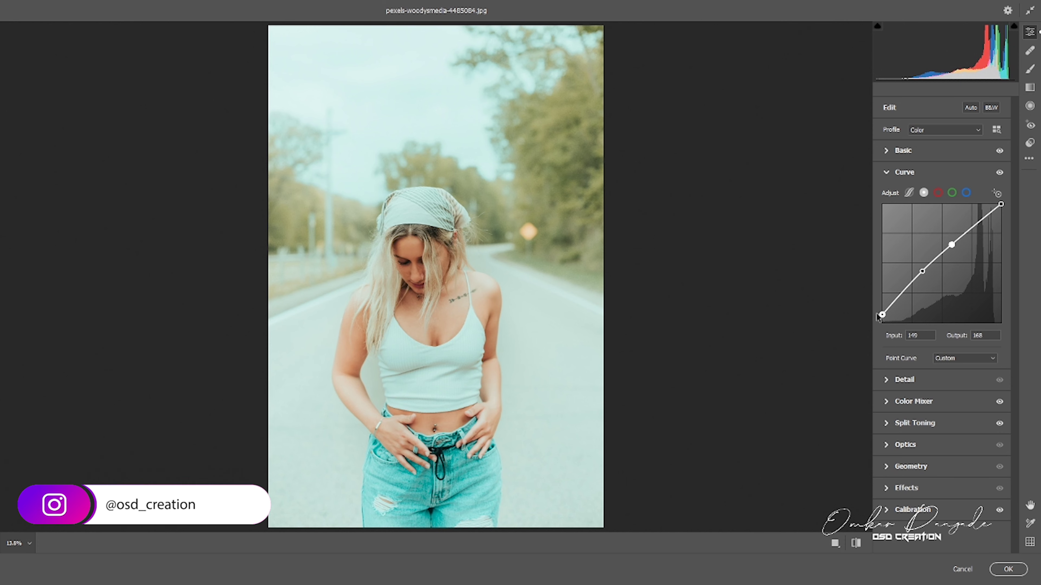
left_click_drag(881, 314, 880, 312)
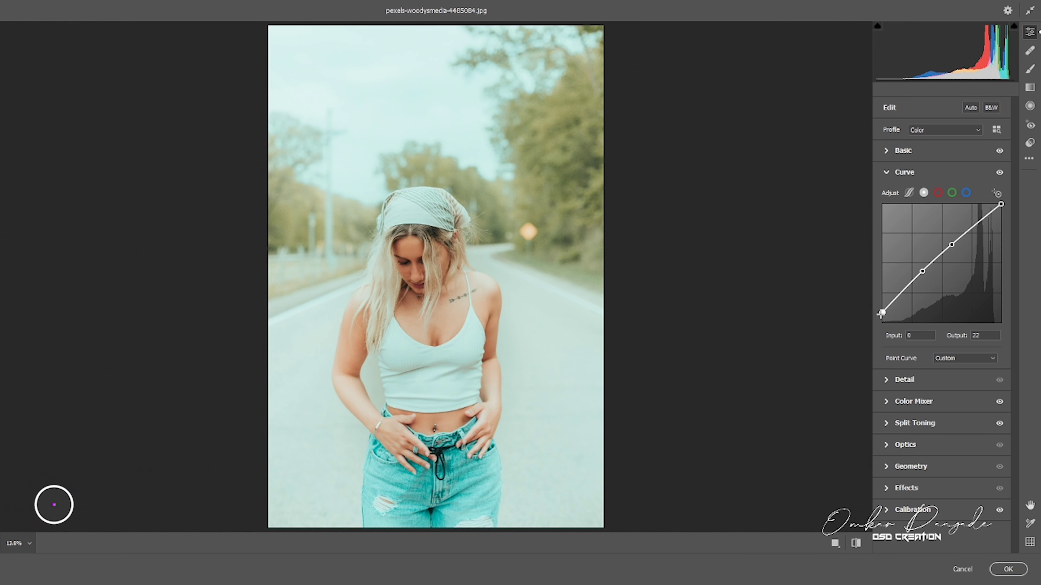
left_click(887, 172)
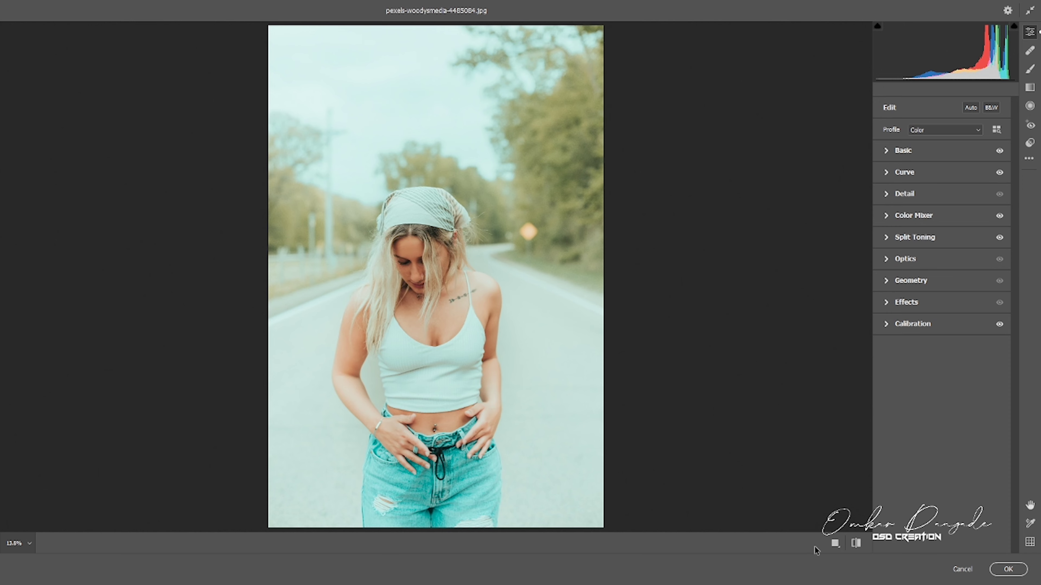
- Compare the portrait side by side before and after, and apply the Camera Raw adjustments to the layer
left_click(834, 544)
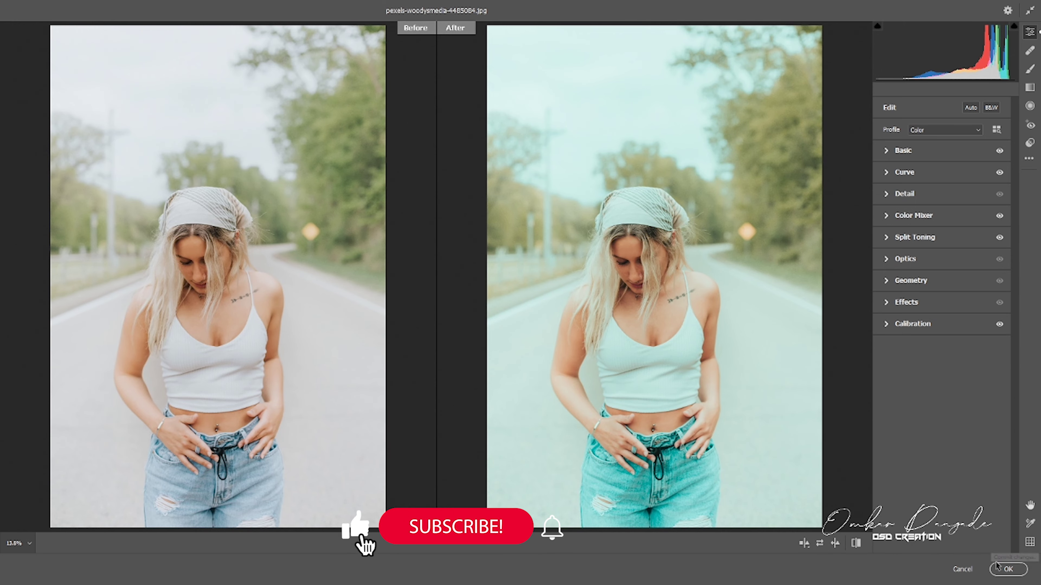
left_click(1004, 572)
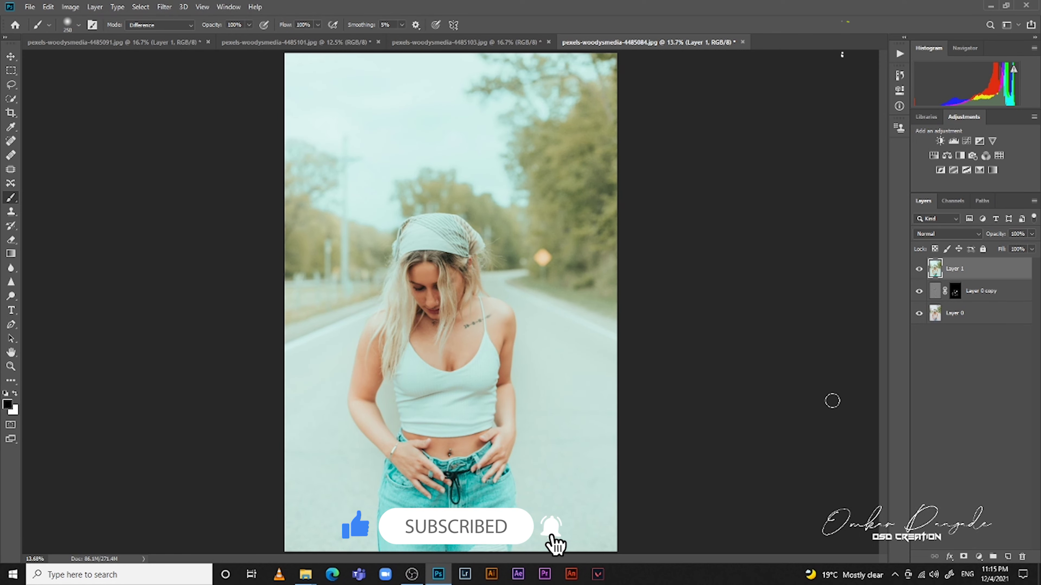
- In pexels-woodysmedia-4485103.jpg, duplicate the Background layer and reapply the last Camera Raw Filter to the copy
left_click(504, 41)
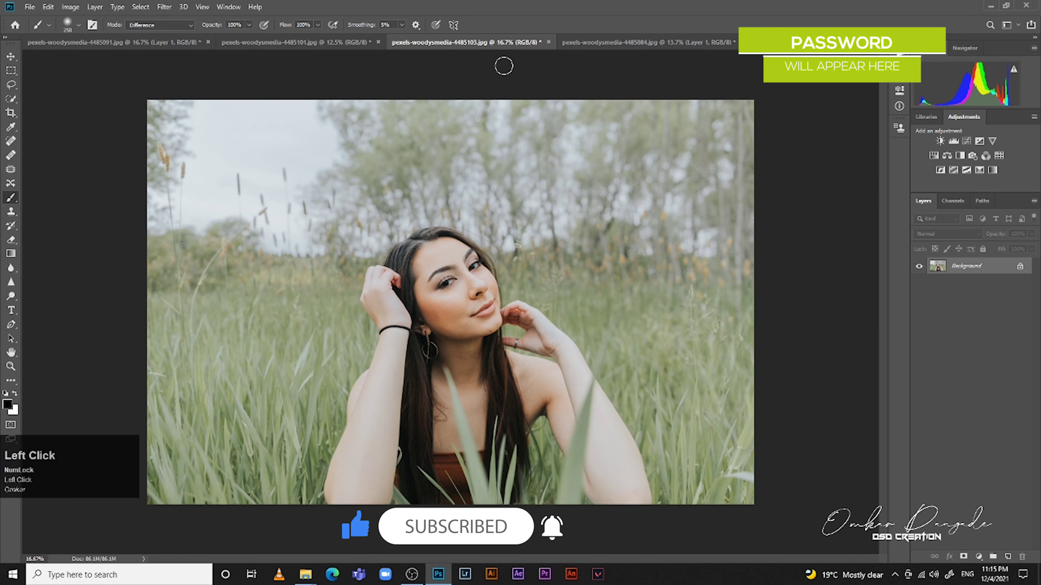
key("ctrl+j")
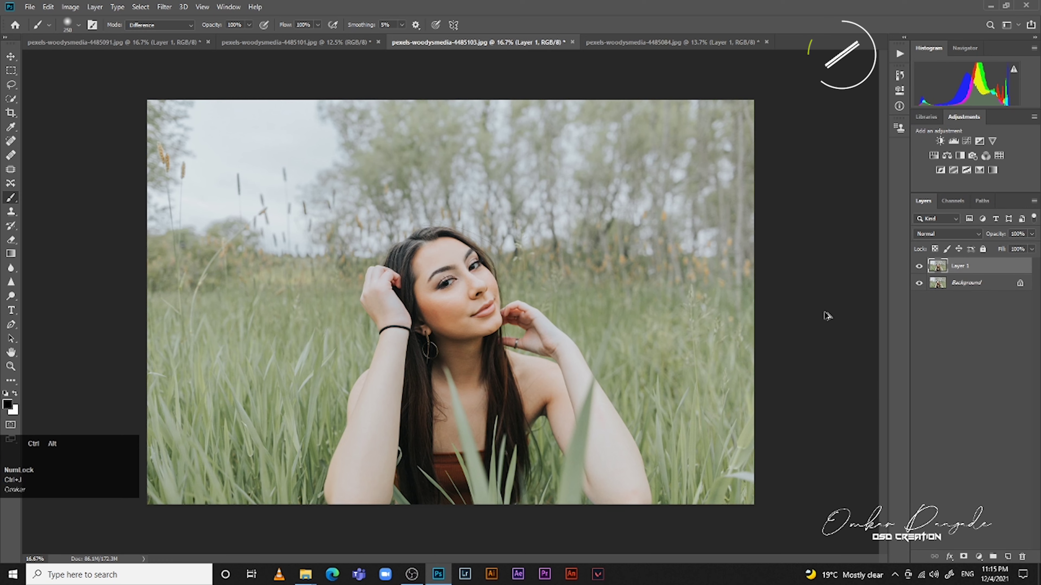
key("ctrl+alt+f")
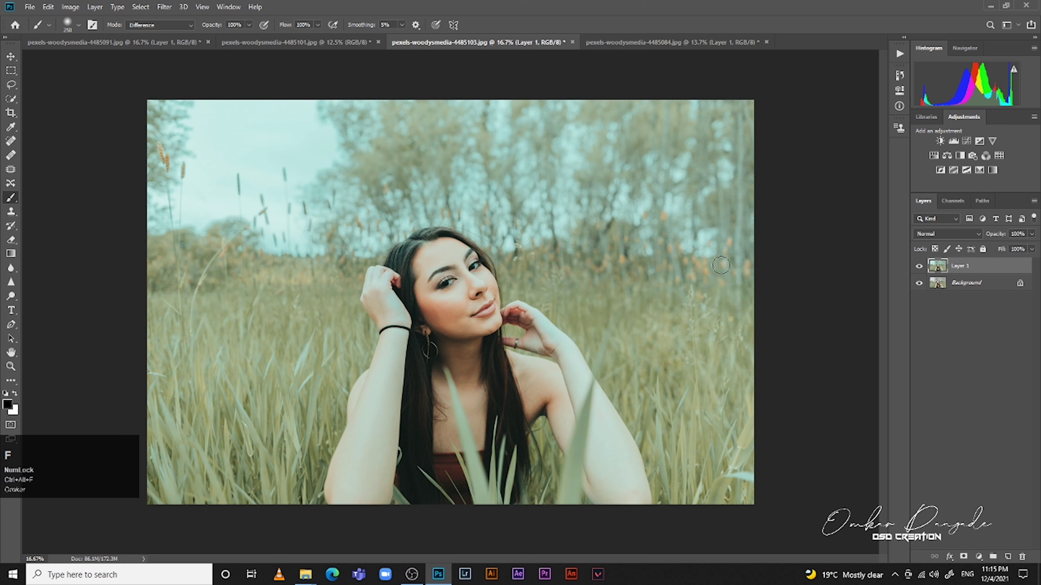
- In pexels-woodysmedia-4485101.jpg, duplicate the Background layer and reapply the last Camera Raw Filter to the copy
left_click(310, 49)
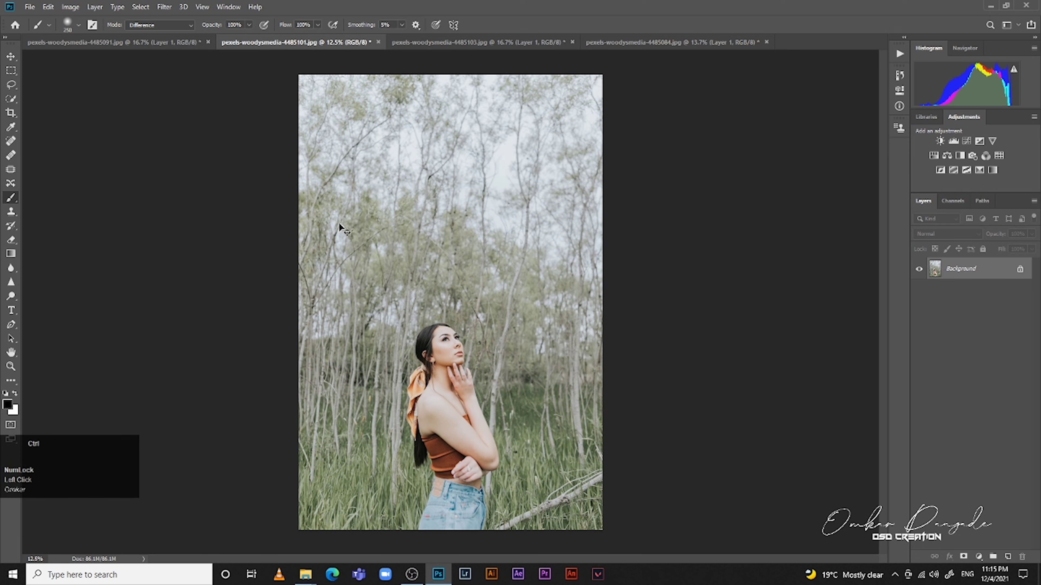
key("ctrl+j")
key("ctrl+alt+f")
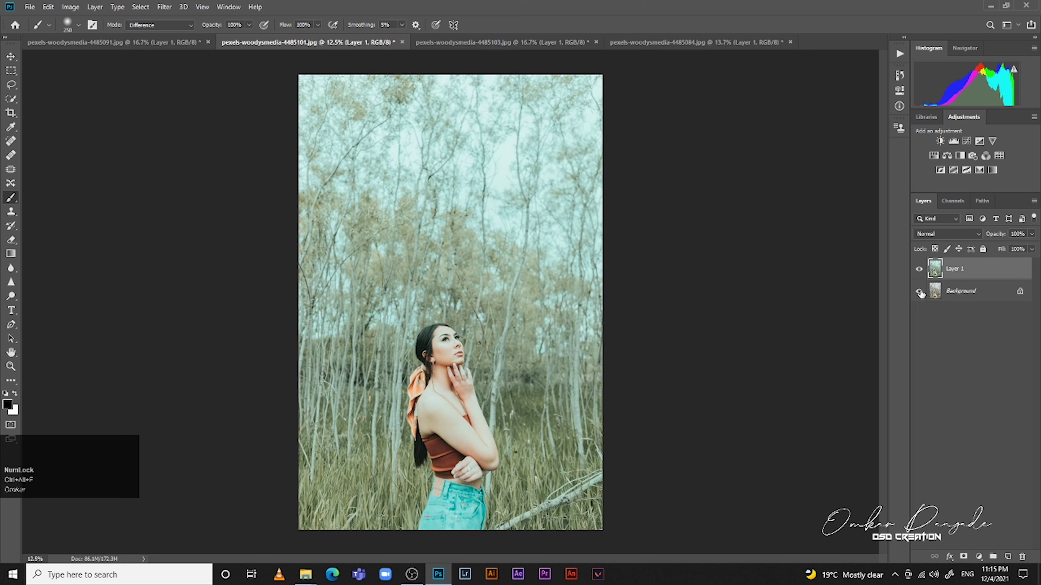
- Toggle the filtered layer's visibility to compare the graded photo with the original, leaving the layer shown
left_click(919, 269)
left_click(921, 271)
left_click(919, 268)
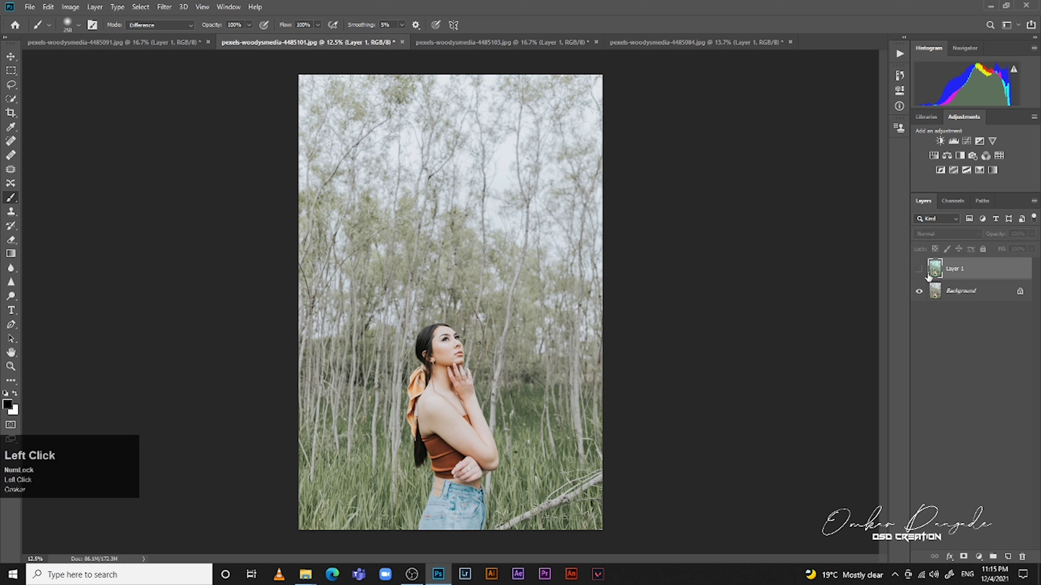
left_click(919, 268)
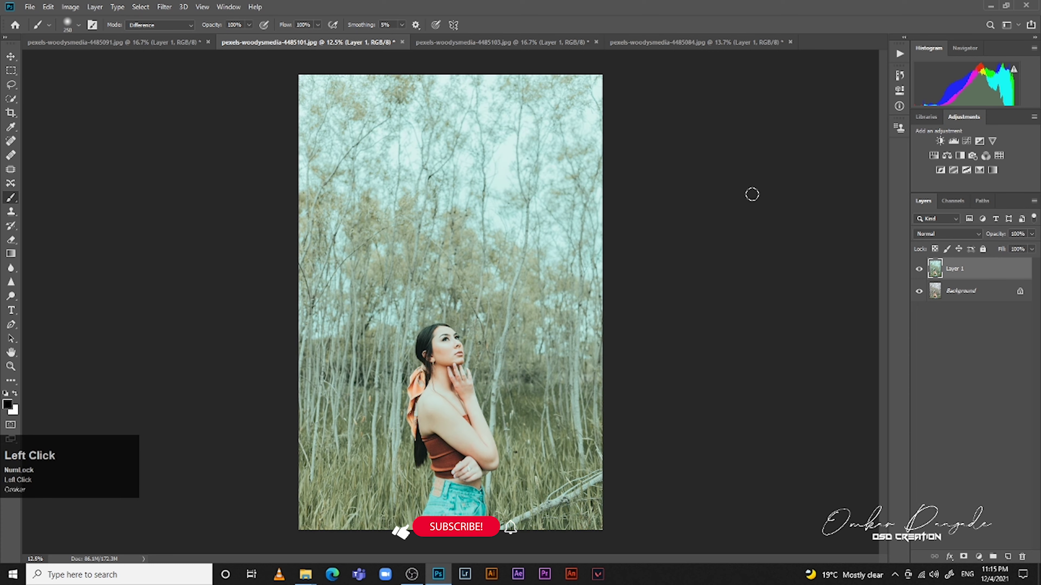